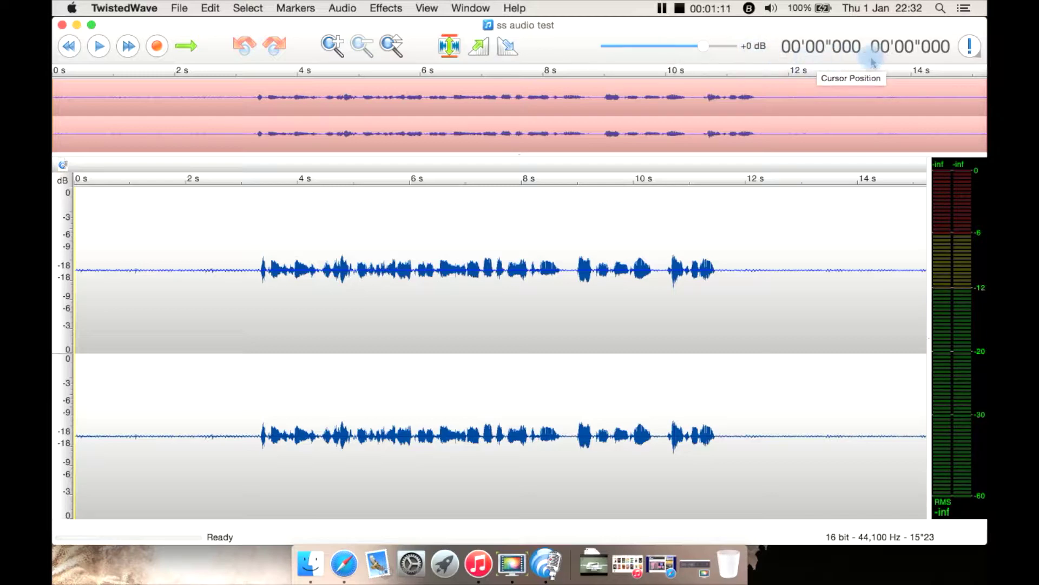
Step: Examine the metadata fields for the ss audio test file, such as title, album, genre and artwork, and close them
left_click(973, 51)
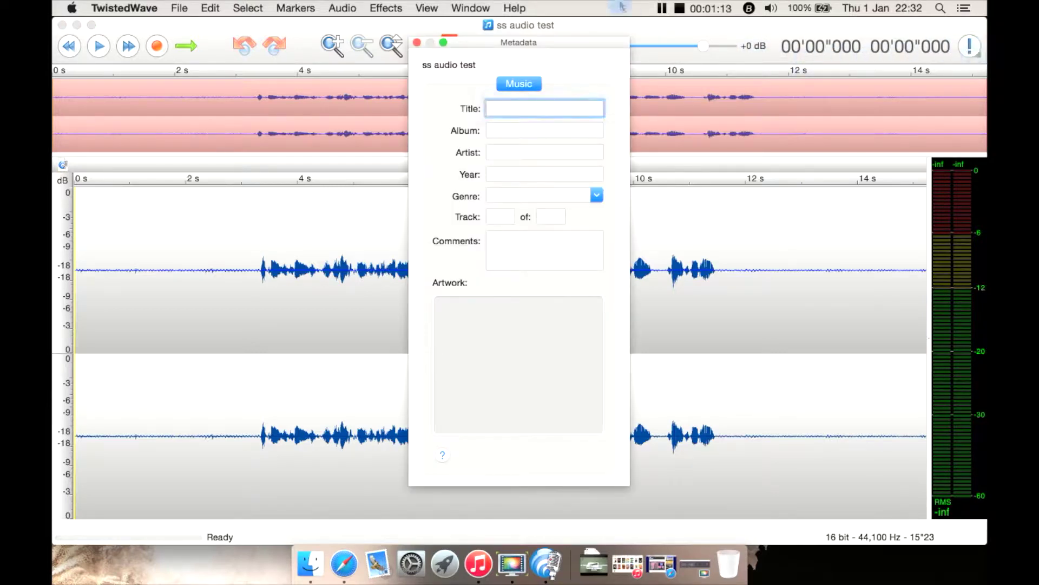
left_click_drag(546, 45, 546, 55)
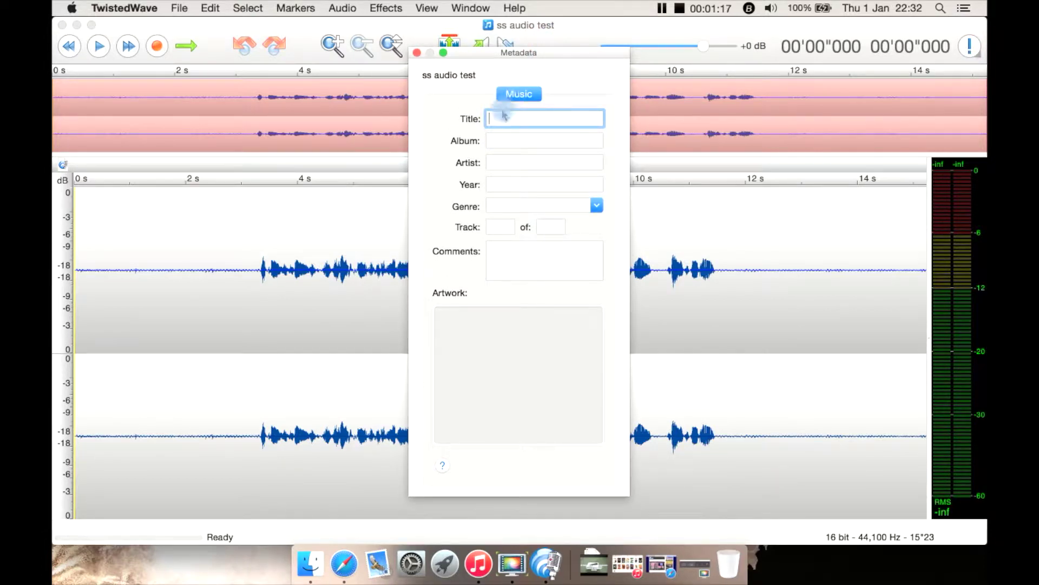
left_click(526, 96)
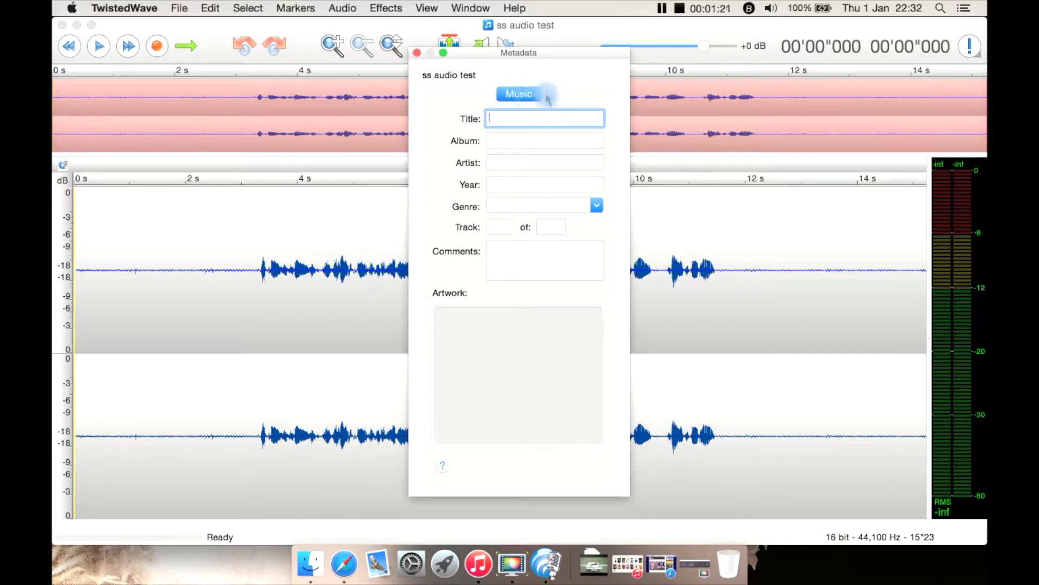
left_click(476, 119)
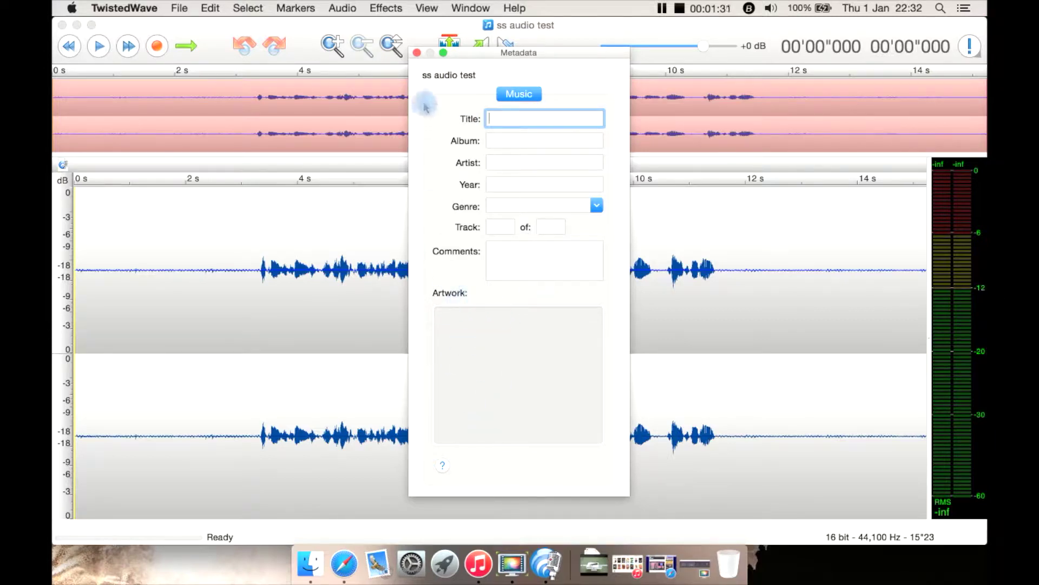
left_click(417, 52)
Step: View the application's version and registration information, and close it
left_click(143, 12)
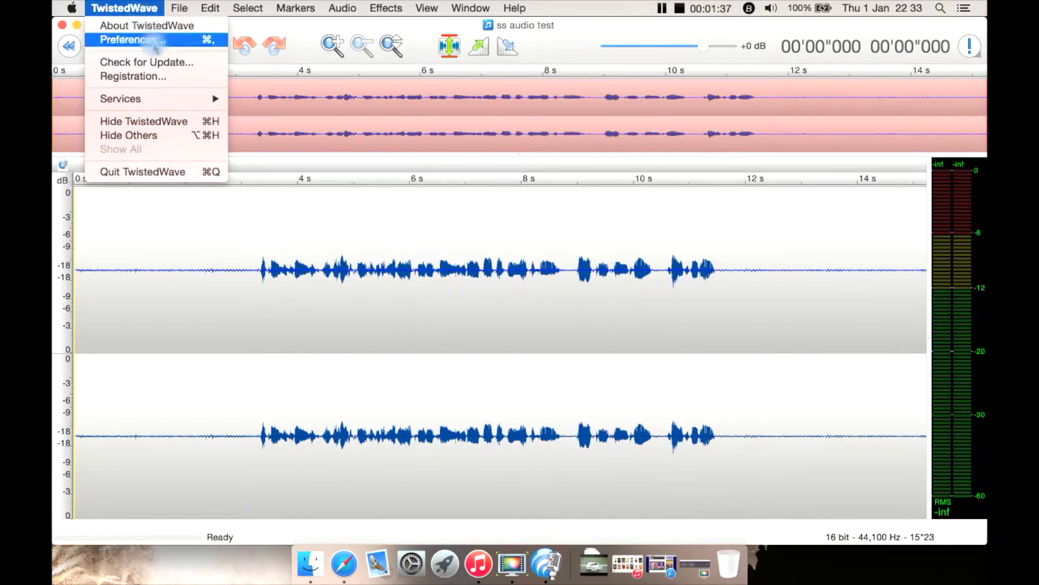
left_click(159, 29)
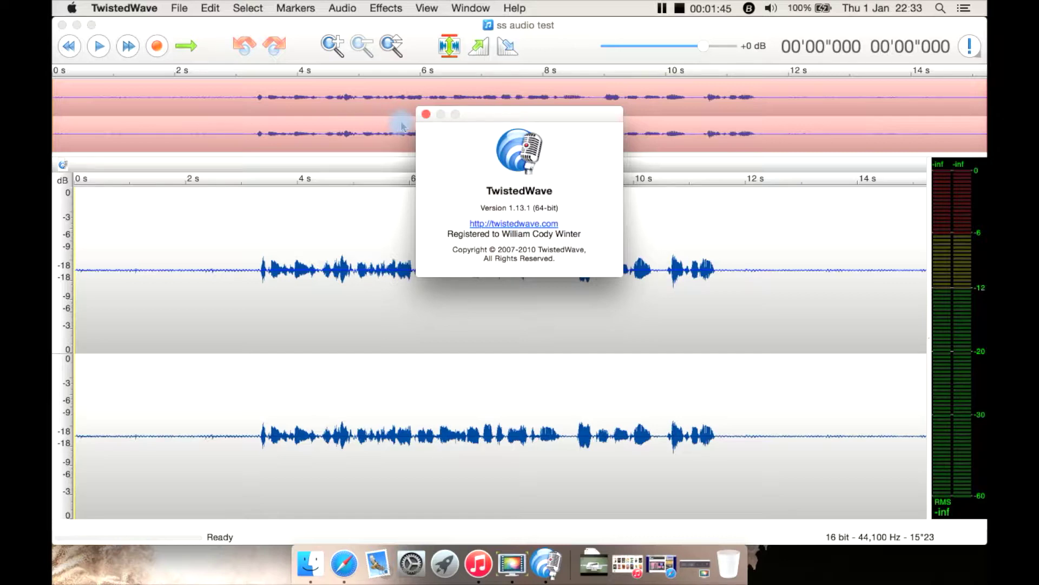
left_click(426, 114)
Step: Examine the general preferences, including the choices for launch behaviour and for the zoom used when opening files
left_click(164, 9)
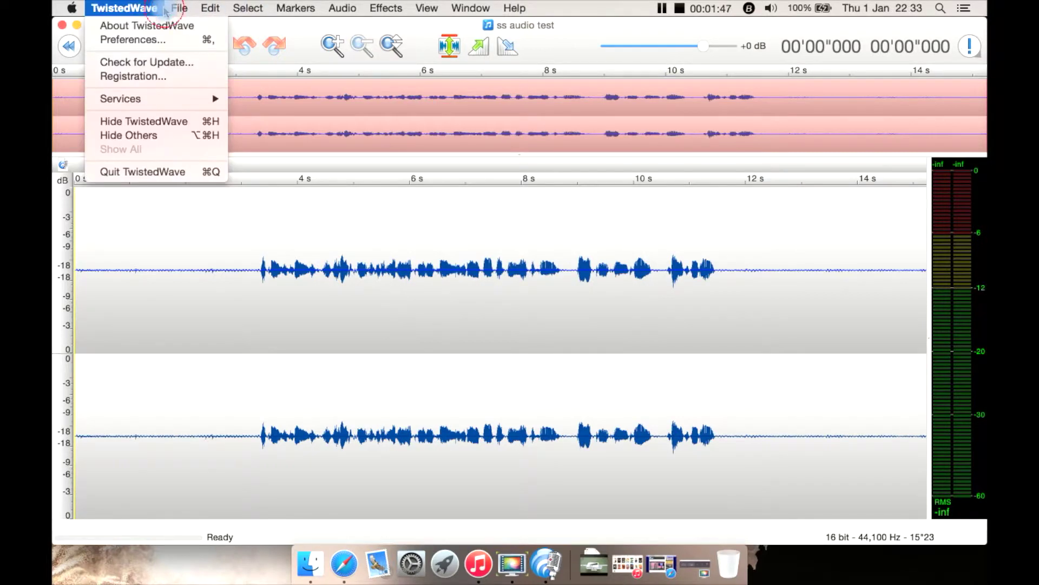
left_click(162, 39)
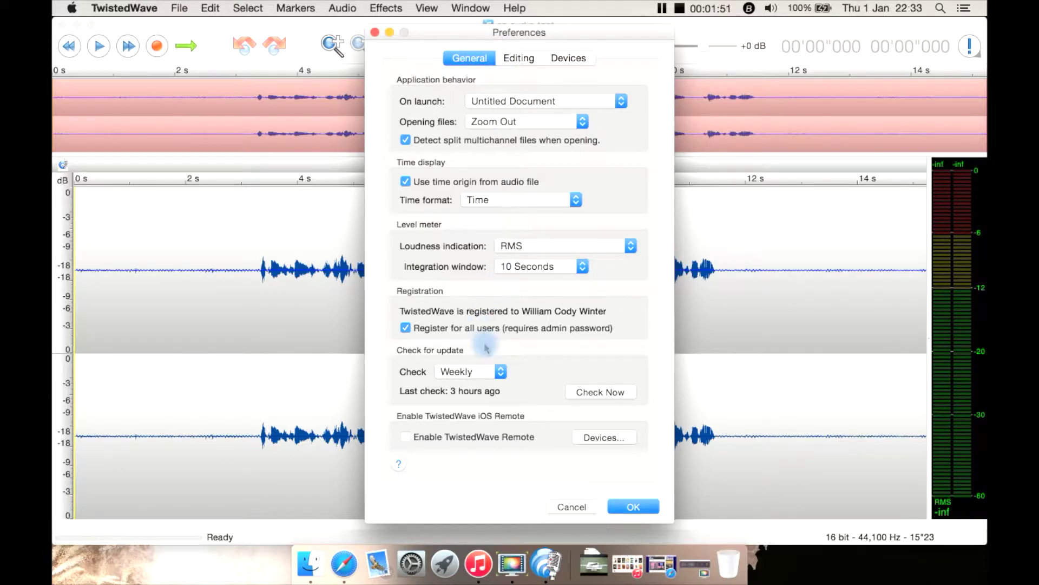
left_click(505, 103)
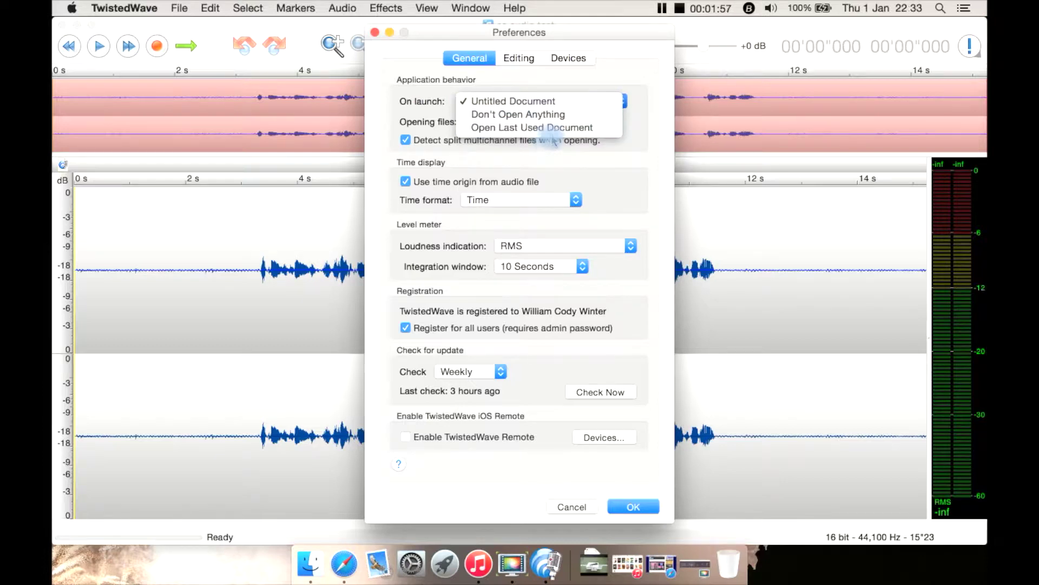
left_click(422, 103)
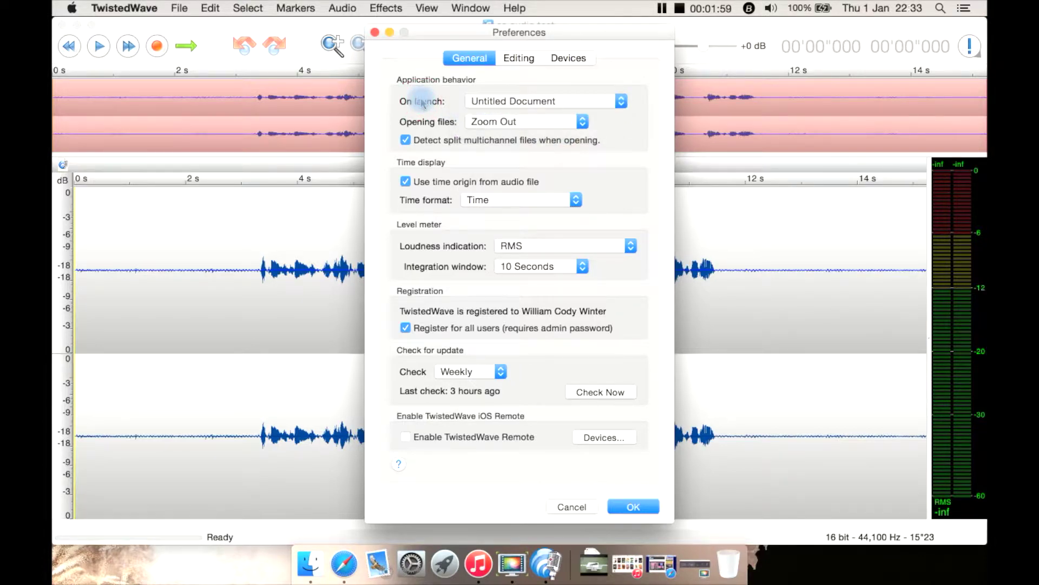
left_click(505, 123)
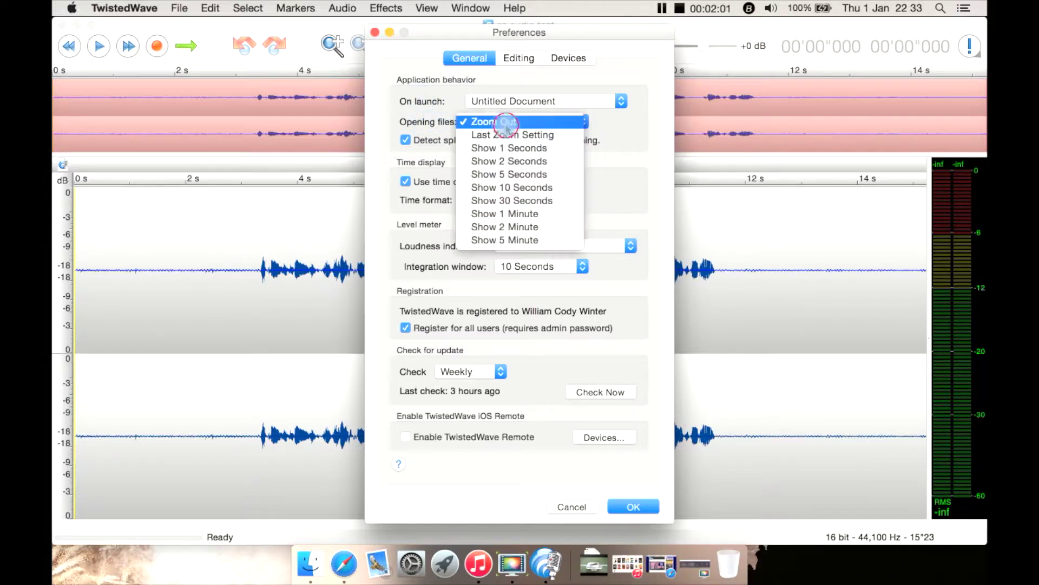
left_click(413, 78)
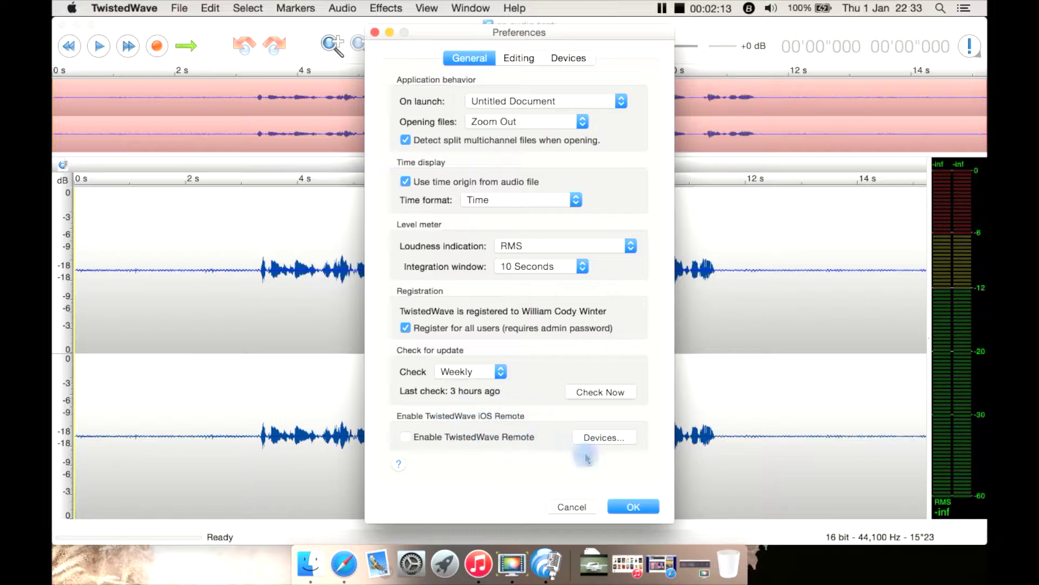
Step: Examine the editing preferences and the available scrubbing modes
left_click(530, 58)
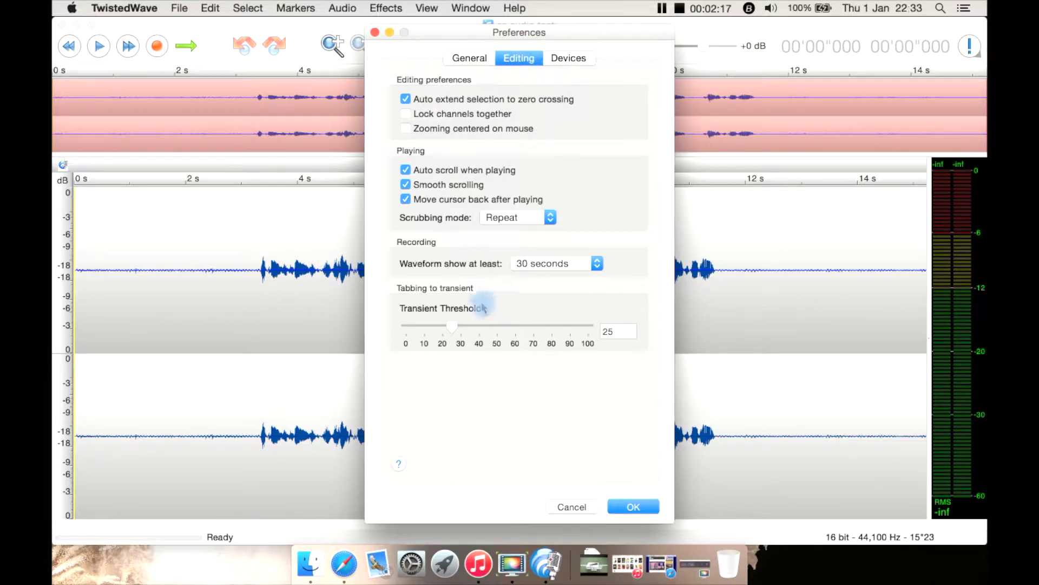
left_click(490, 217)
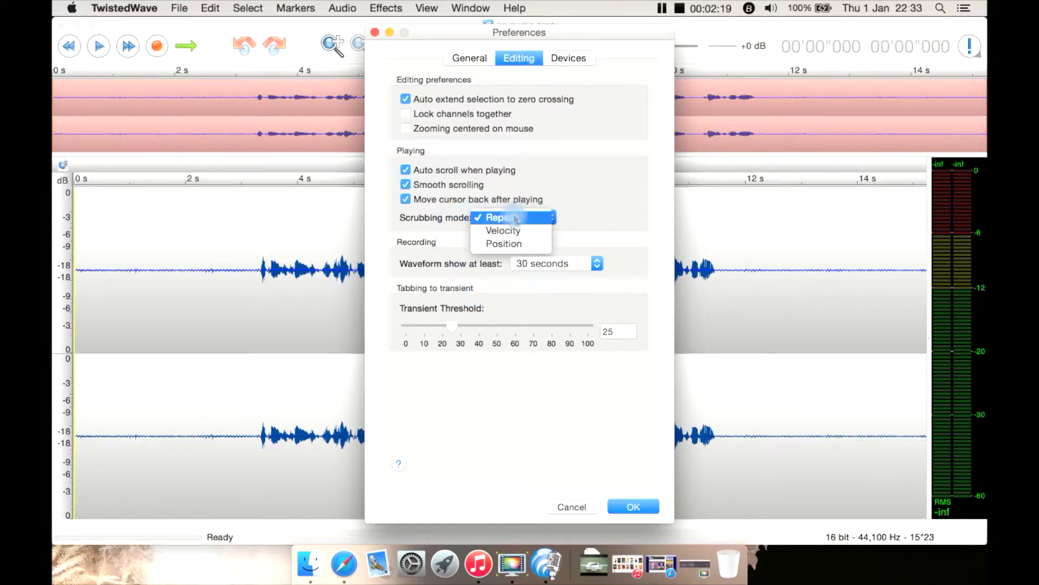
left_click(610, 249)
Step: Set the recording input device to Blue Snowball in the device preferences
left_click(569, 58)
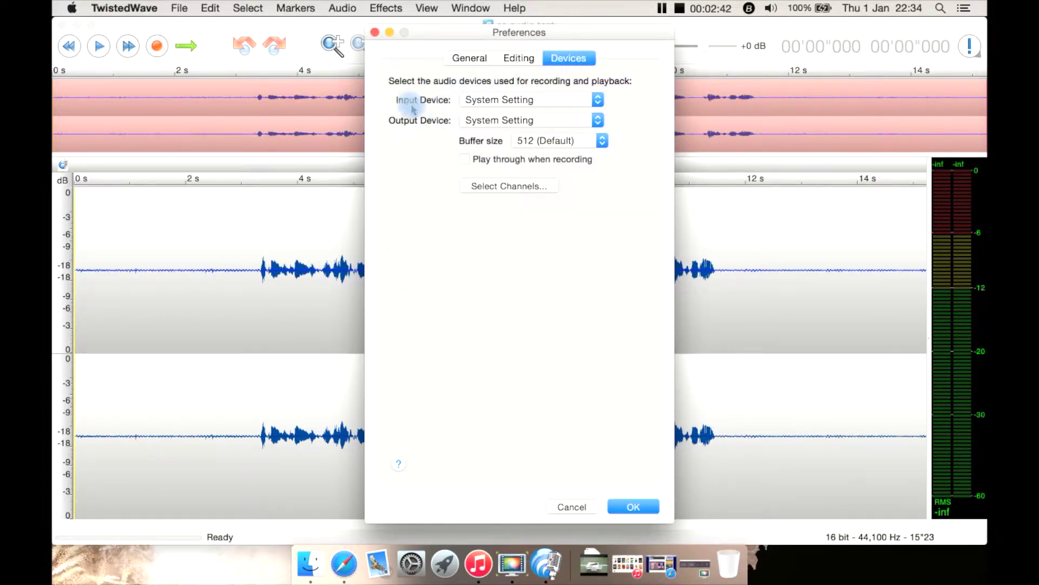
left_click(556, 102)
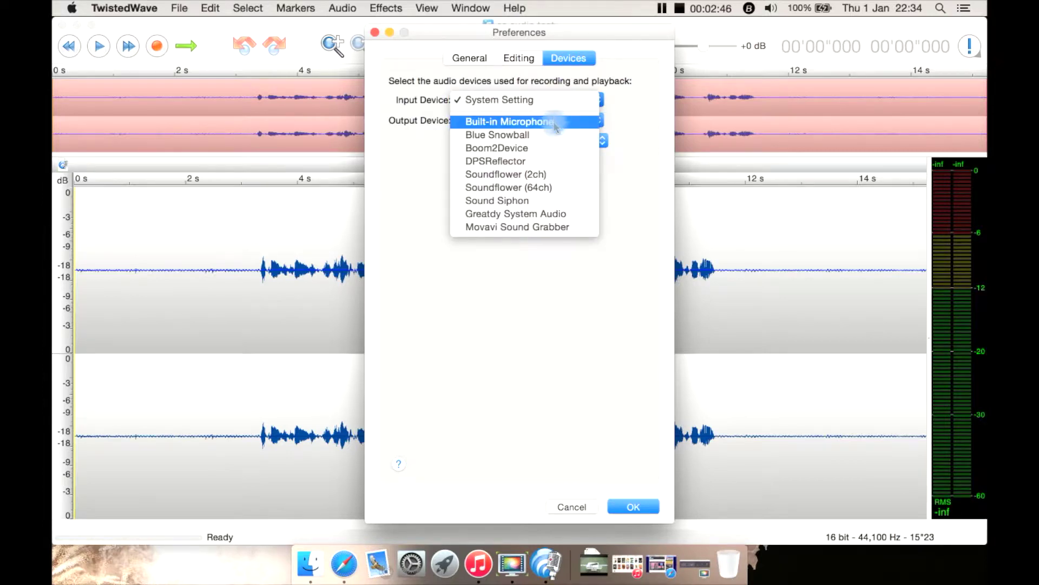
left_click(555, 124)
left_click(533, 99)
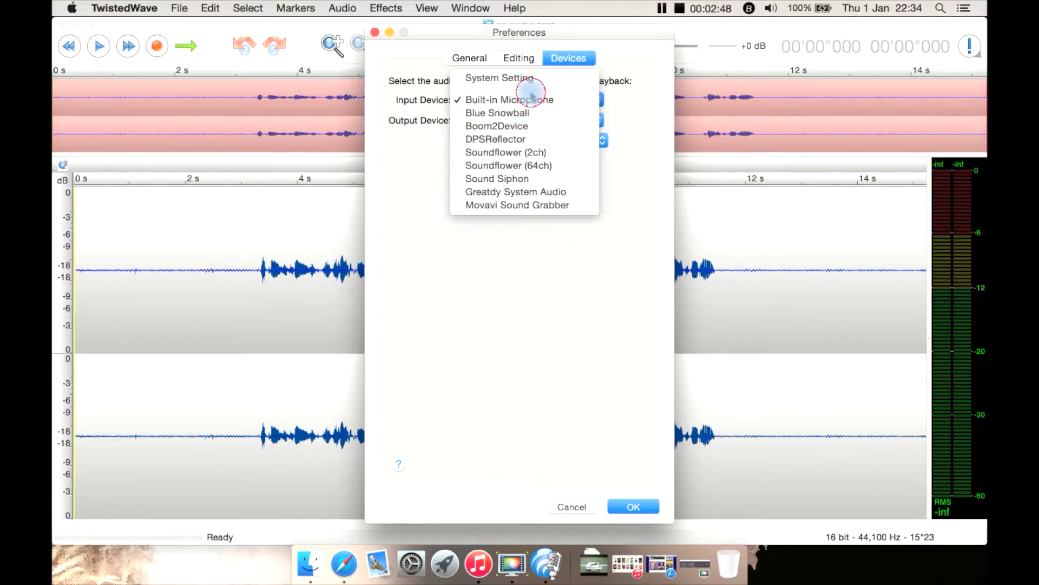
left_click(524, 113)
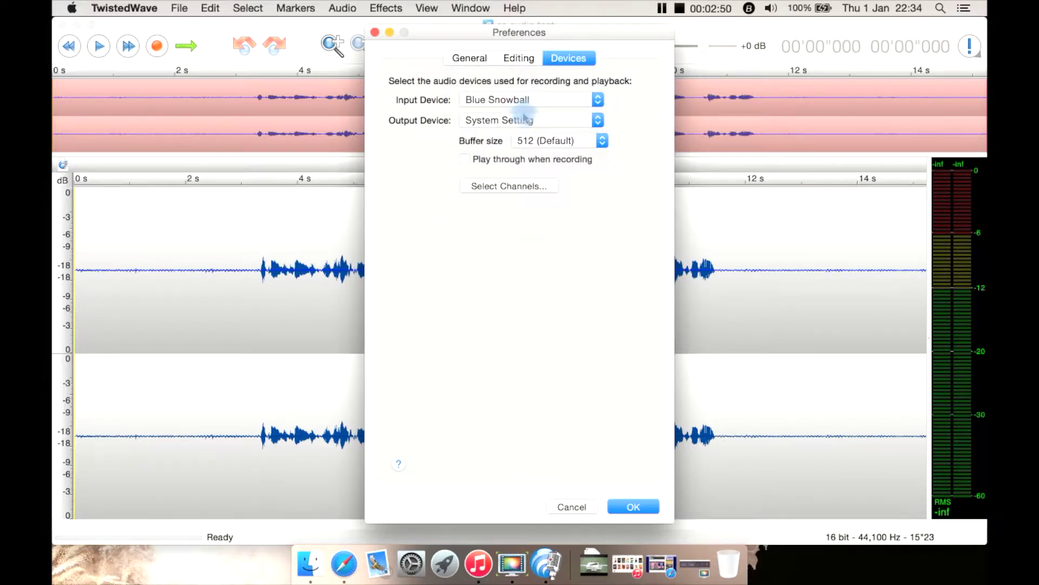
Step: Check the buffer size choices and the input and output channel lists without changing them, and save the preferences
left_click(492, 131)
left_click(401, 146)
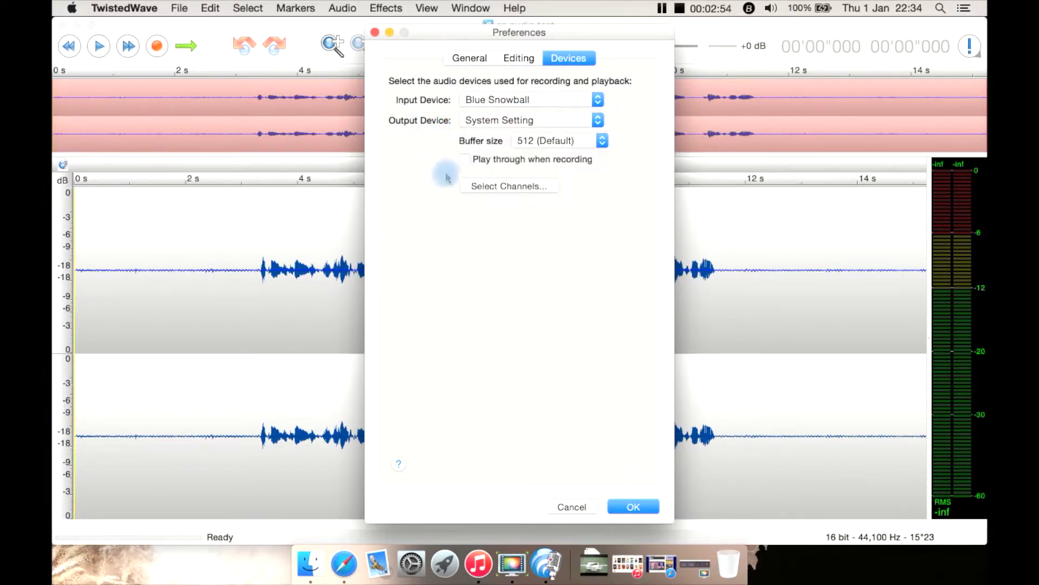
left_click(559, 141)
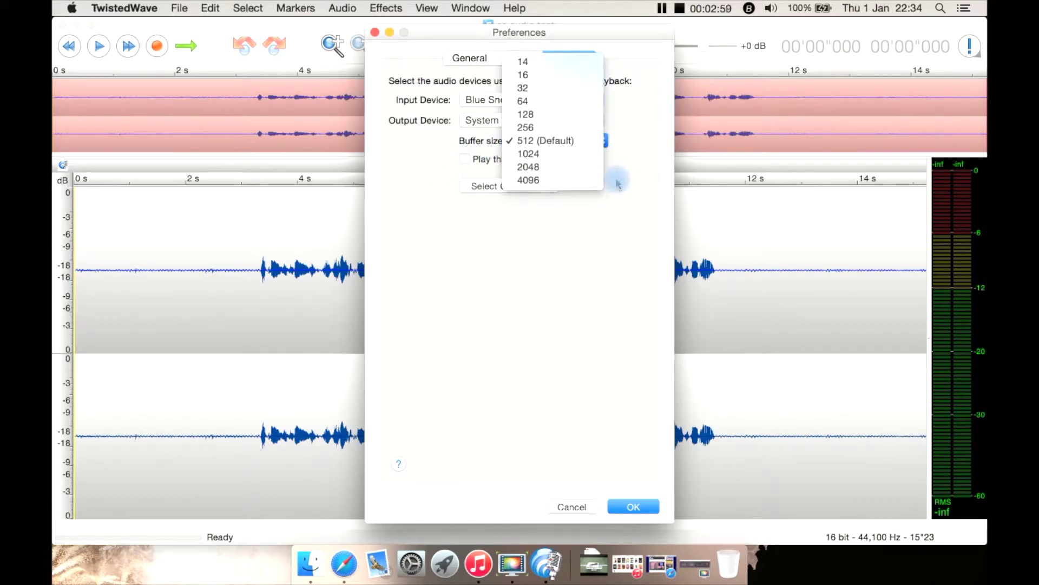
left_click(623, 164)
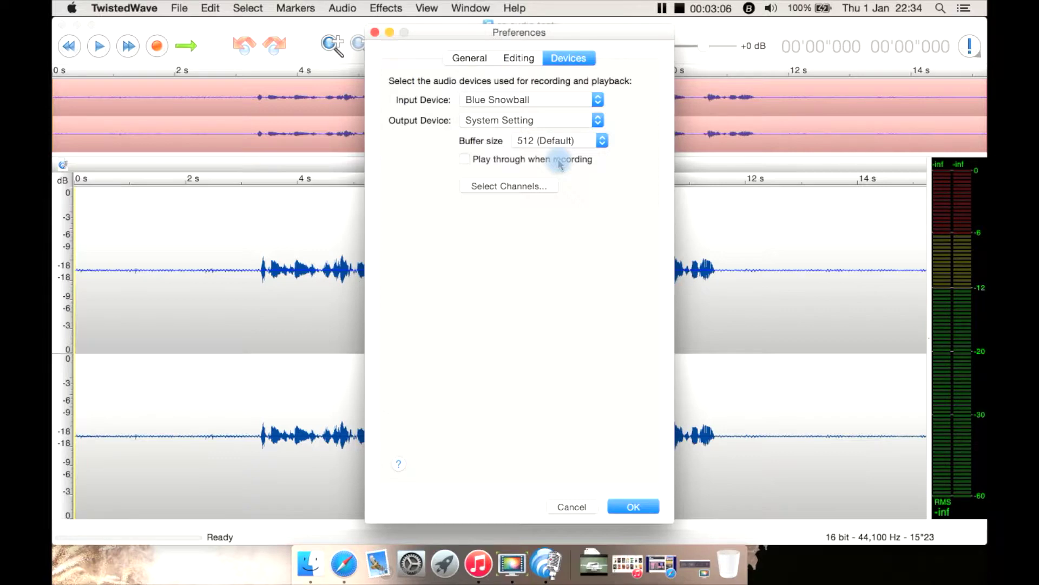
left_click(515, 189)
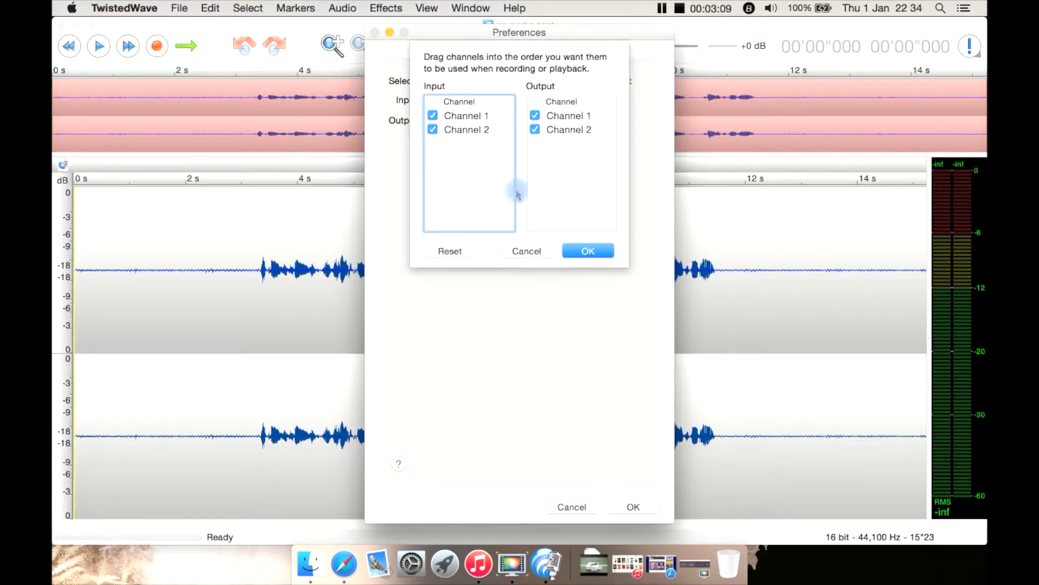
left_click(527, 250)
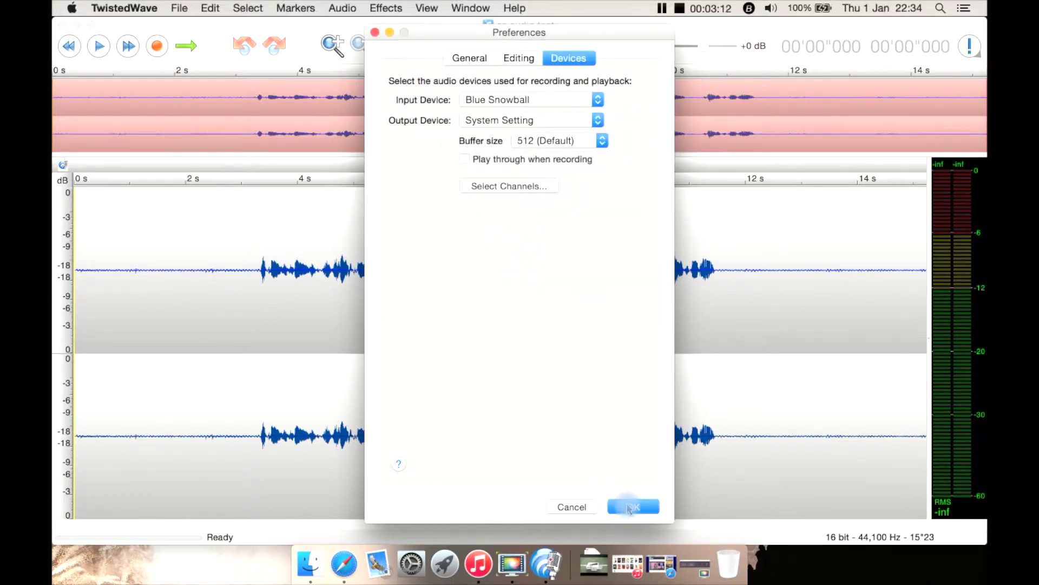
left_click(627, 511)
Step: Analyze the recording to view its peak, loudness and RMS statistics per channel, and close the results
left_click(181, 9)
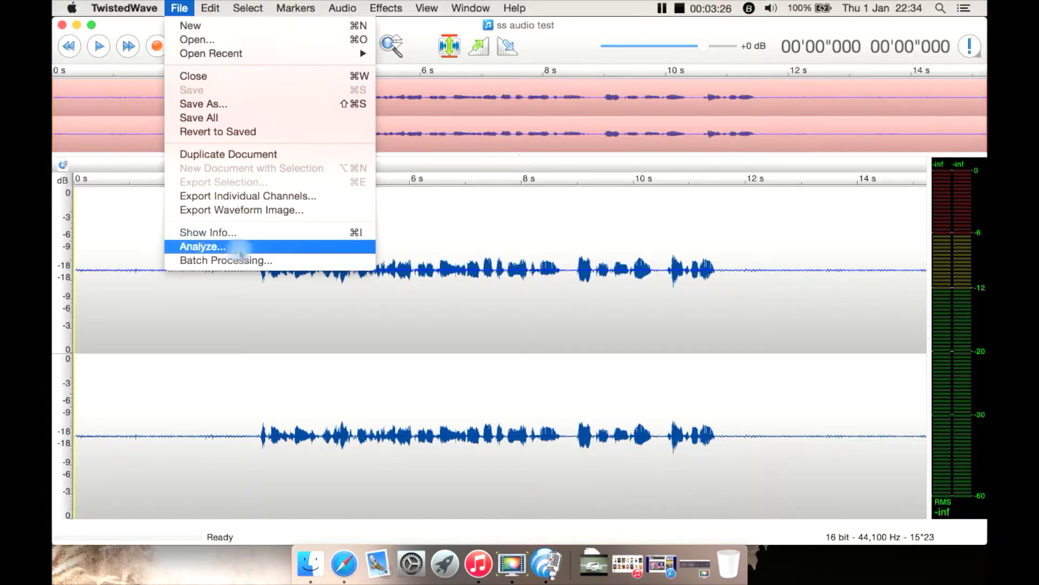
left_click(209, 247)
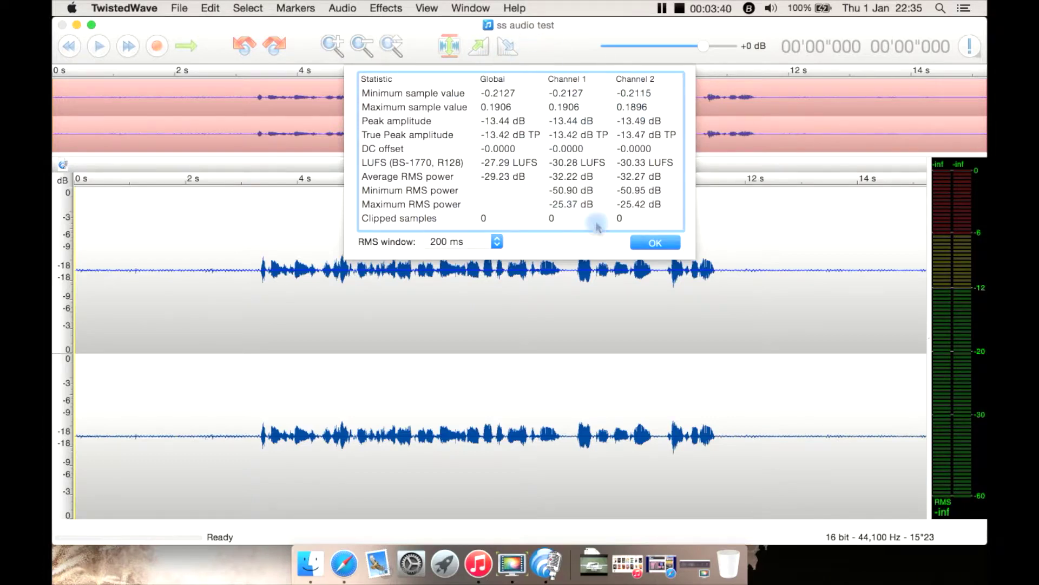
left_click(658, 243)
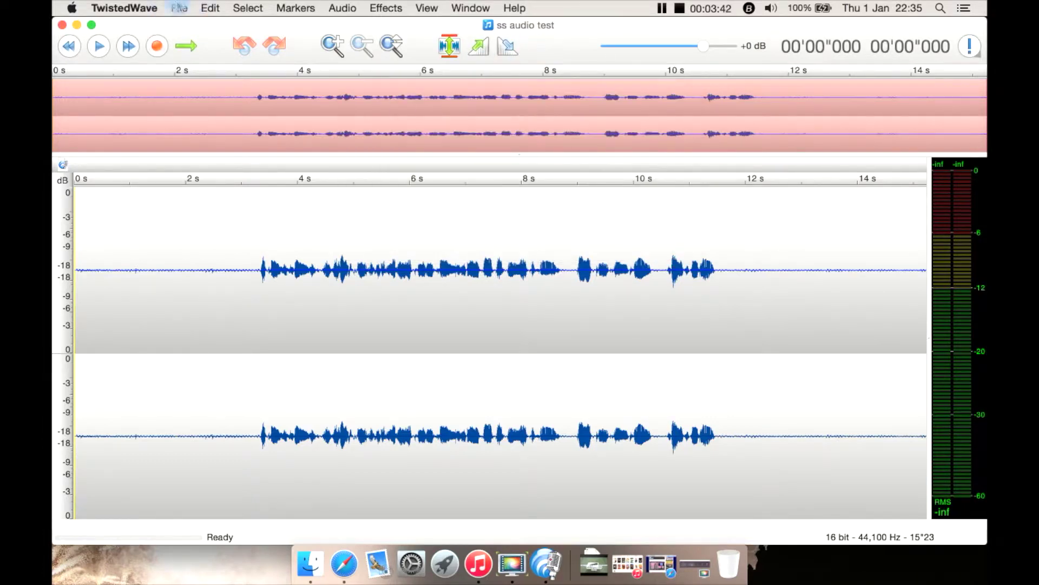
Step: Examine the Batch Processing window and the list of actions that can be added to a batch script, and close it
left_click(178, 7)
left_click(214, 260)
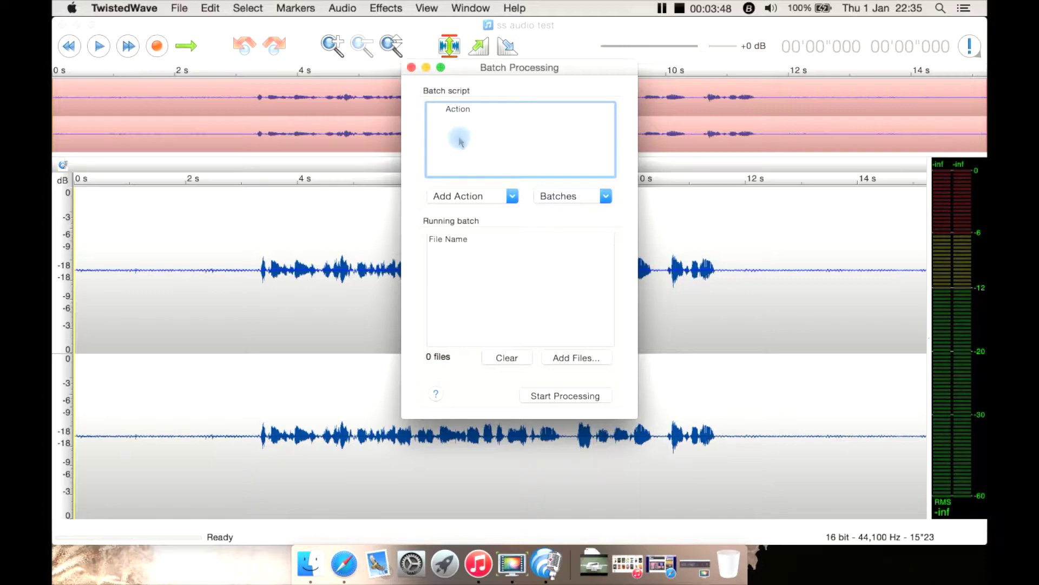
left_click(487, 197)
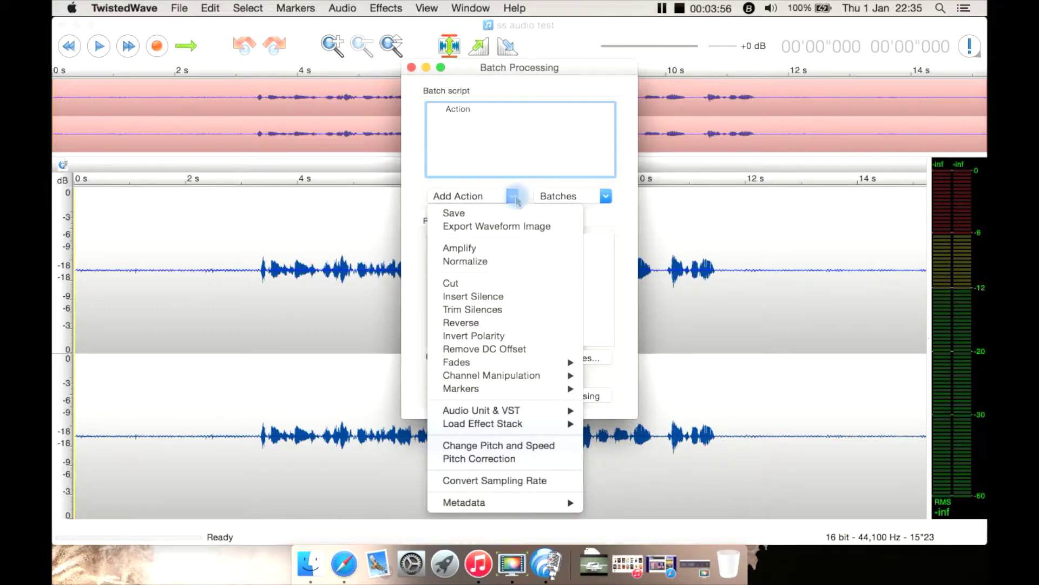
left_click(481, 59)
left_click(412, 67)
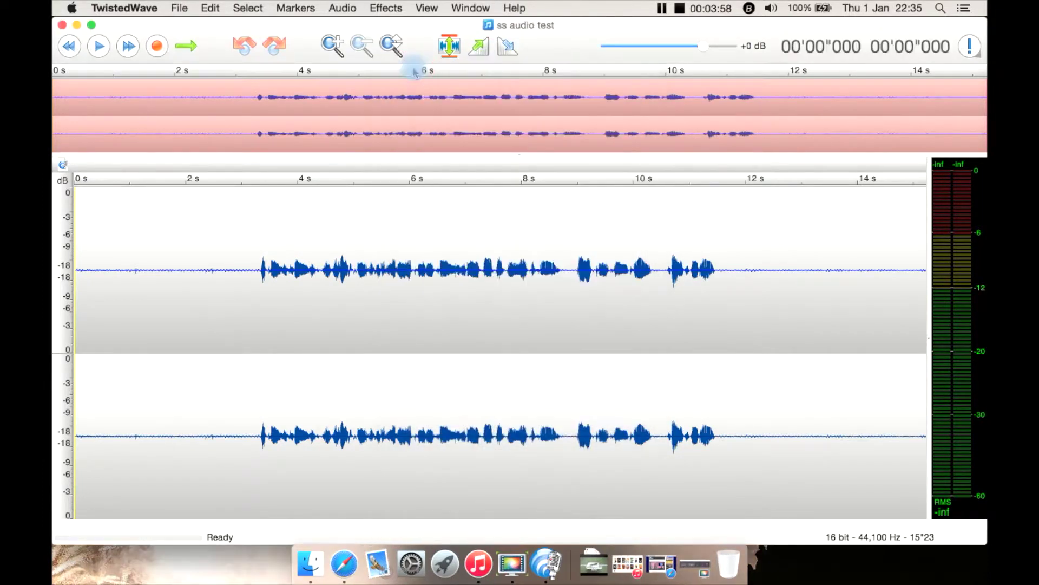
Step: Convert the stereo recording to mono
left_click(209, 7)
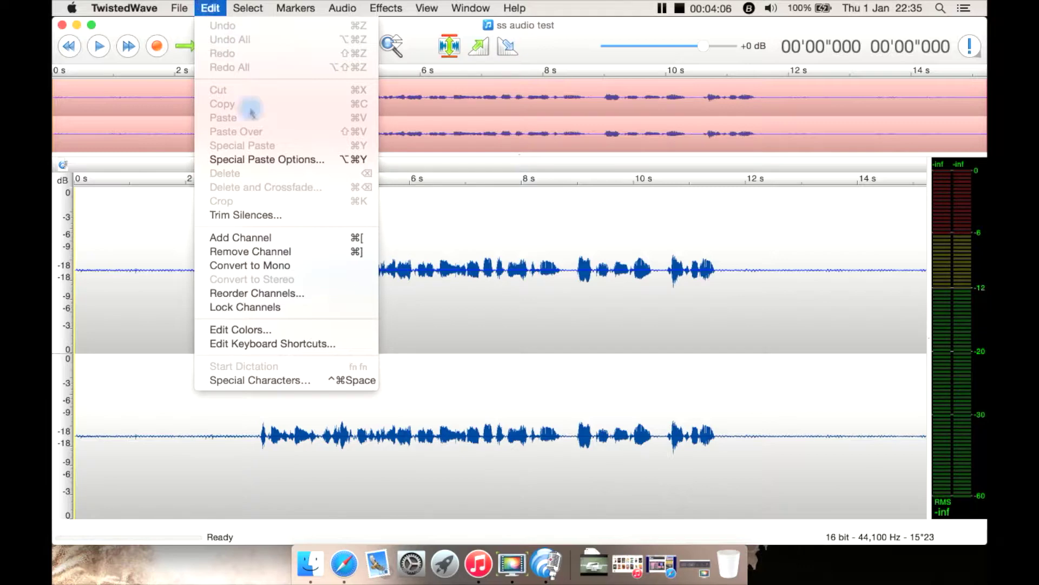
left_click(310, 268)
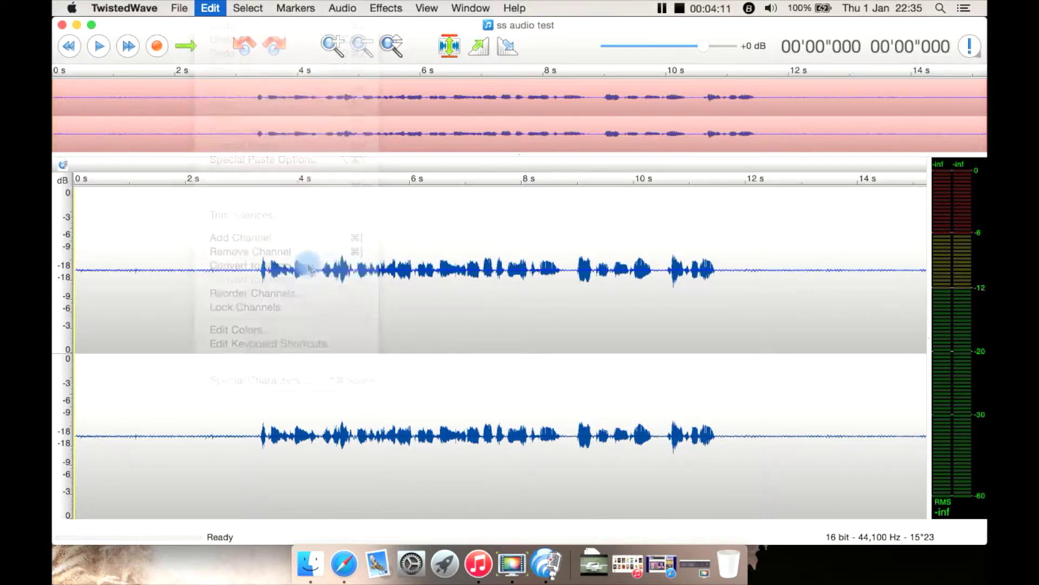
Step: Add a marker just before the speech begins, at about 3.04 s
left_click(243, 6)
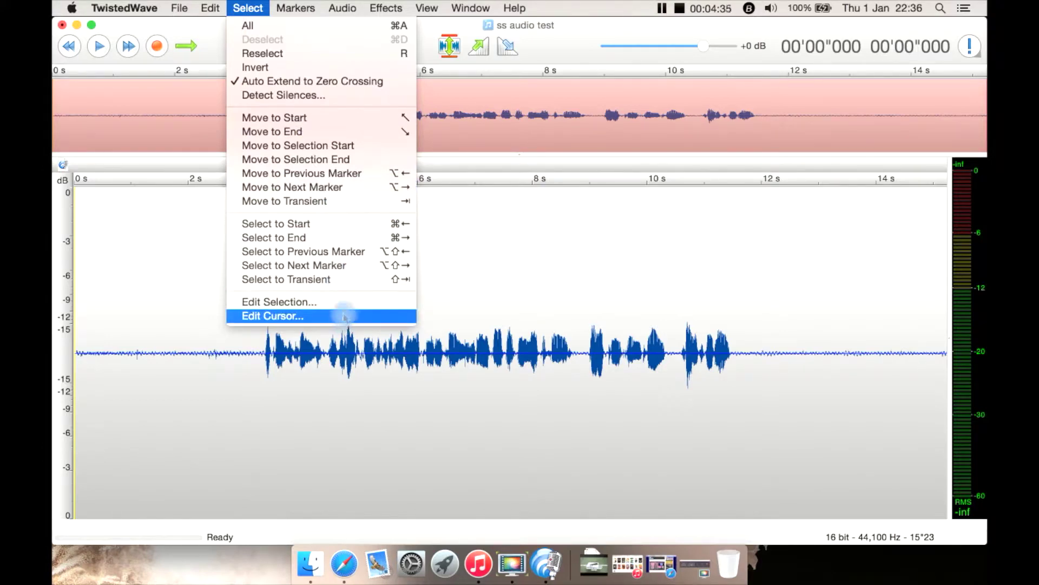
mouse_move(297, 9)
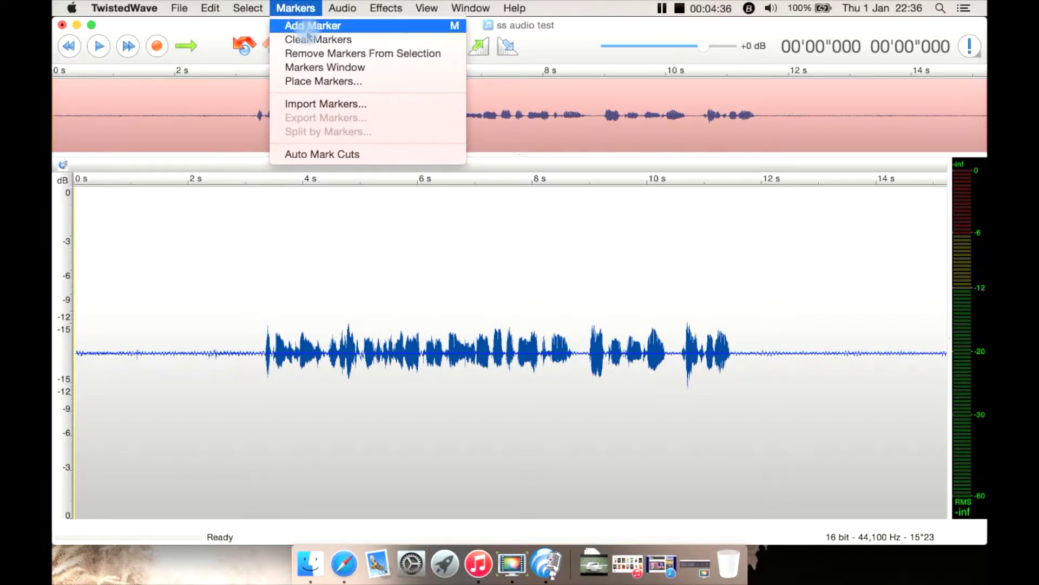
left_click(239, 290)
left_click(248, 298)
left_click(296, 8)
left_click(297, 26)
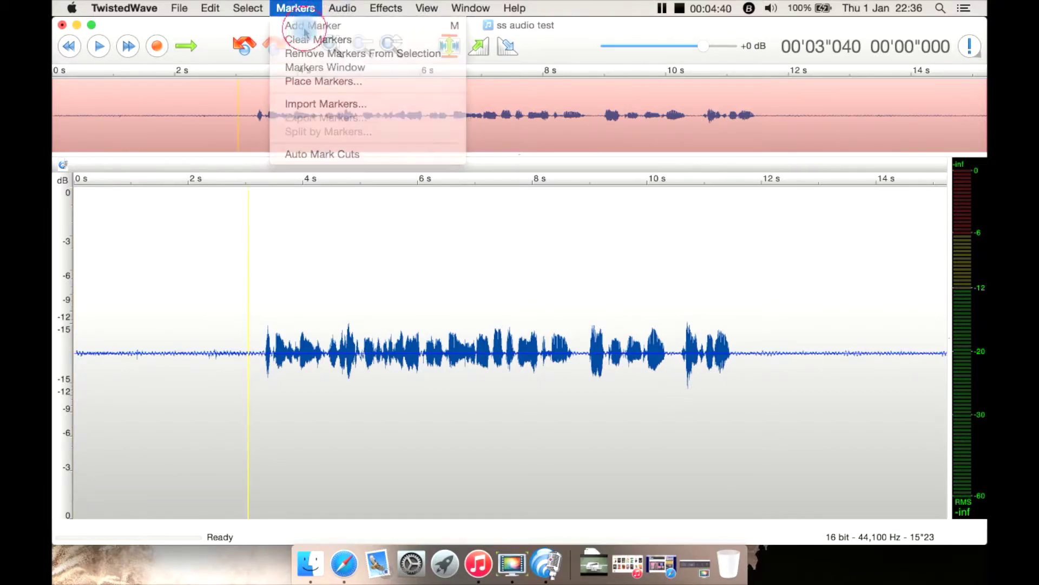
Step: Add a marker just after the speech ends, at about 11.55 s
left_click(736, 303)
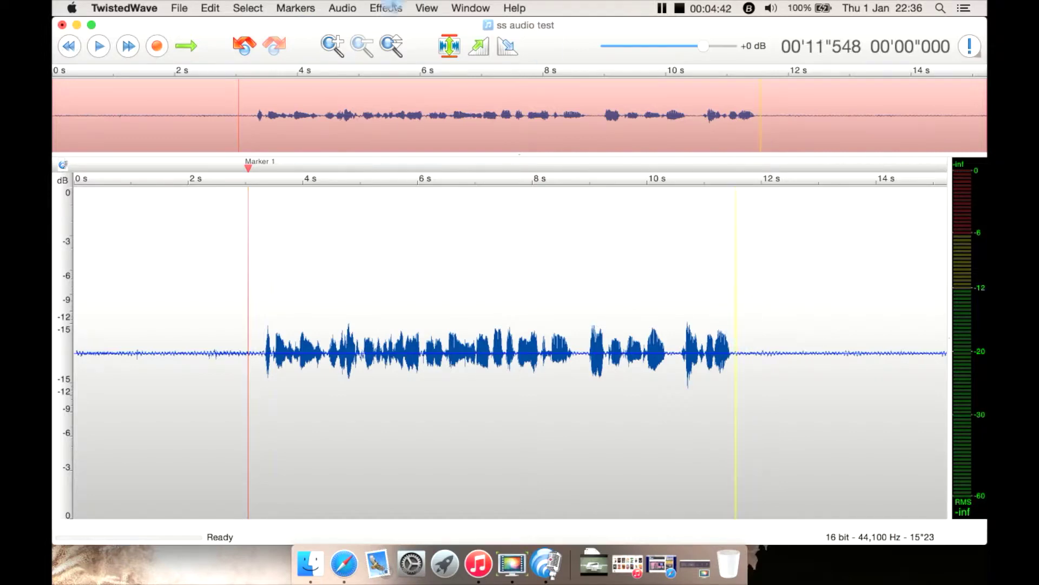
left_click(287, 6)
left_click(295, 25)
Step: Clear all markers from the recording
left_click(297, 8)
left_click(319, 40)
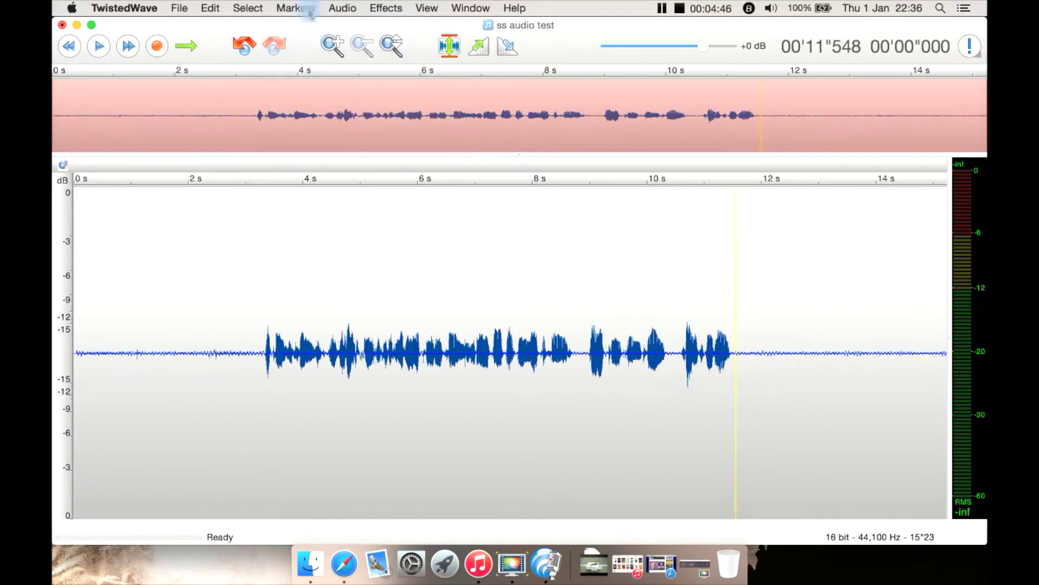
left_click(305, 8)
left_click(318, 40)
left_click(295, 9)
left_click(325, 54)
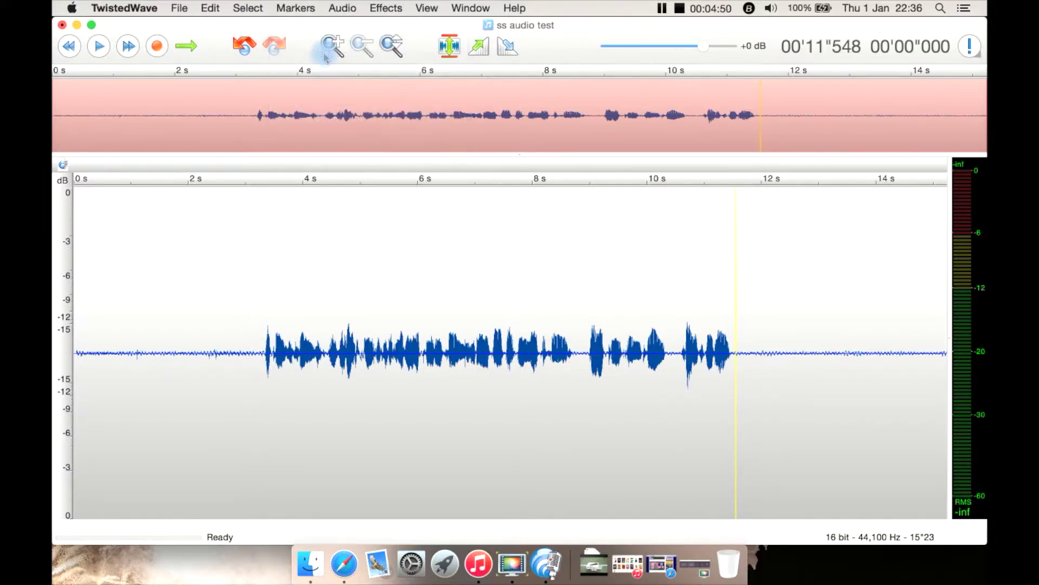
Step: Examine the markers list and its Auto play option, and close it
left_click(296, 8)
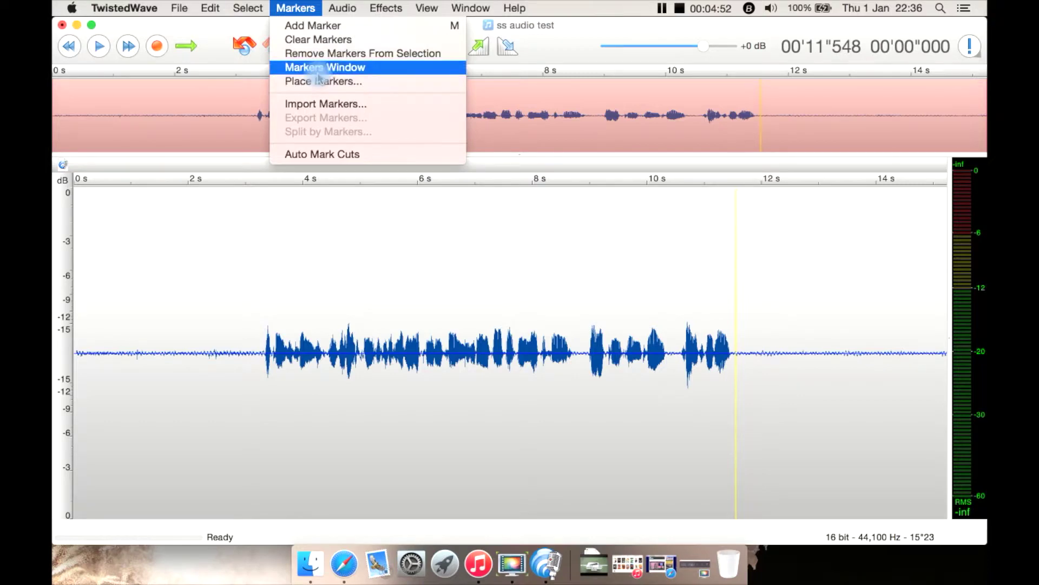
left_click(320, 68)
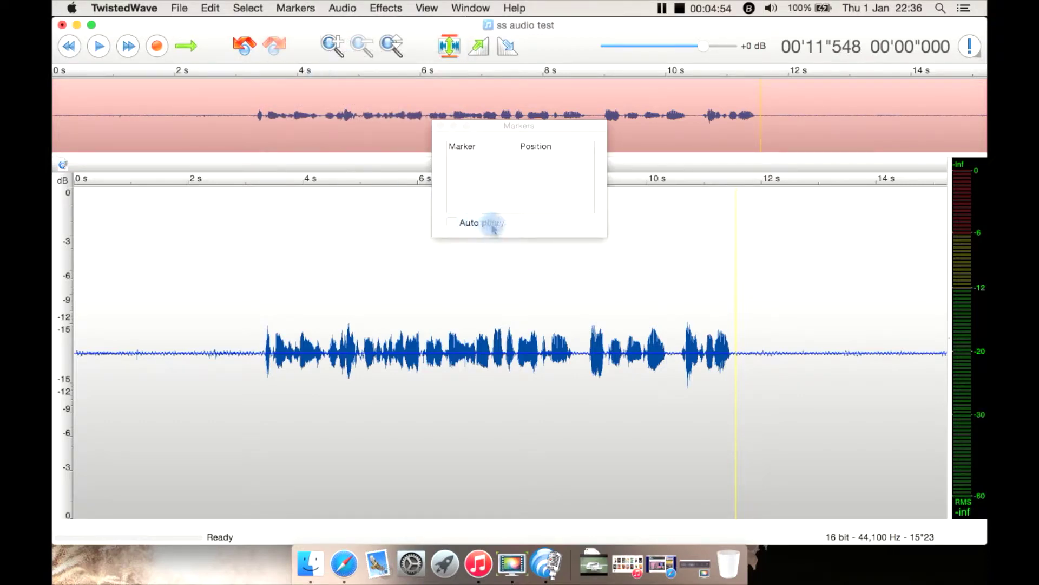
left_click(488, 159)
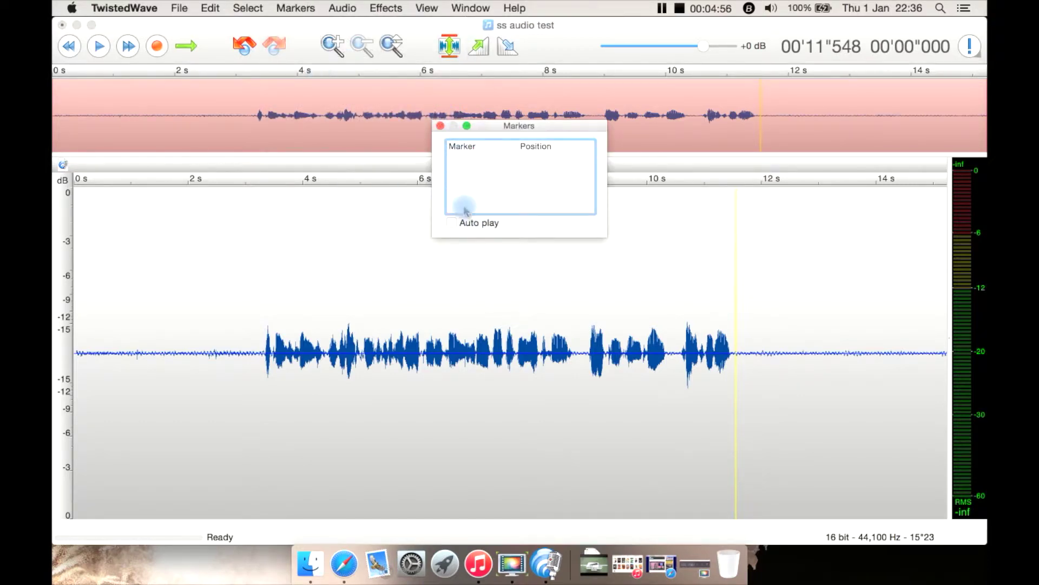
left_click(436, 128)
Step: Check the audio input levels on the level meter, and stop the check
left_click(296, 8)
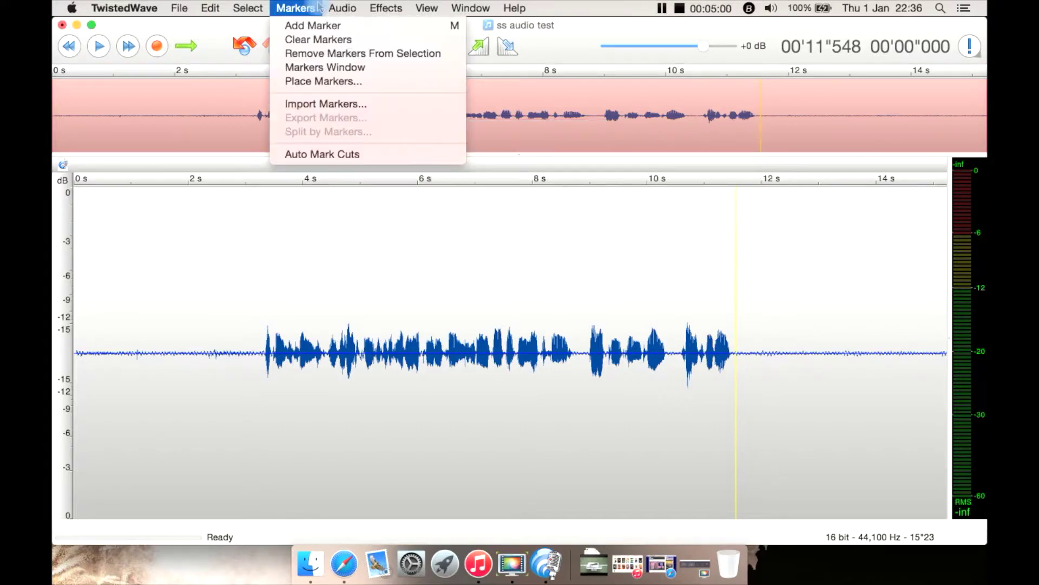
mouse_move(337, 7)
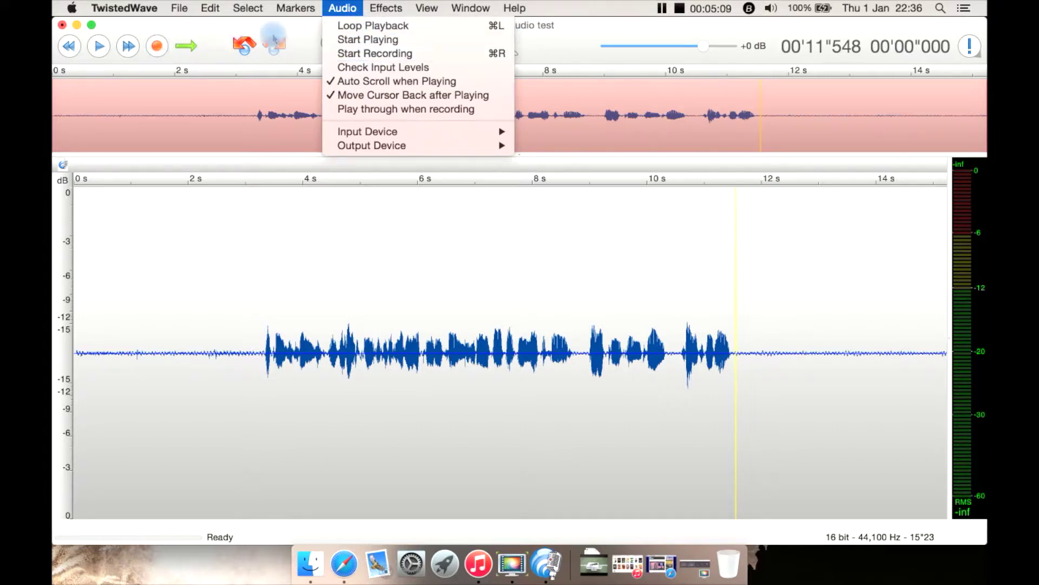
left_click(379, 68)
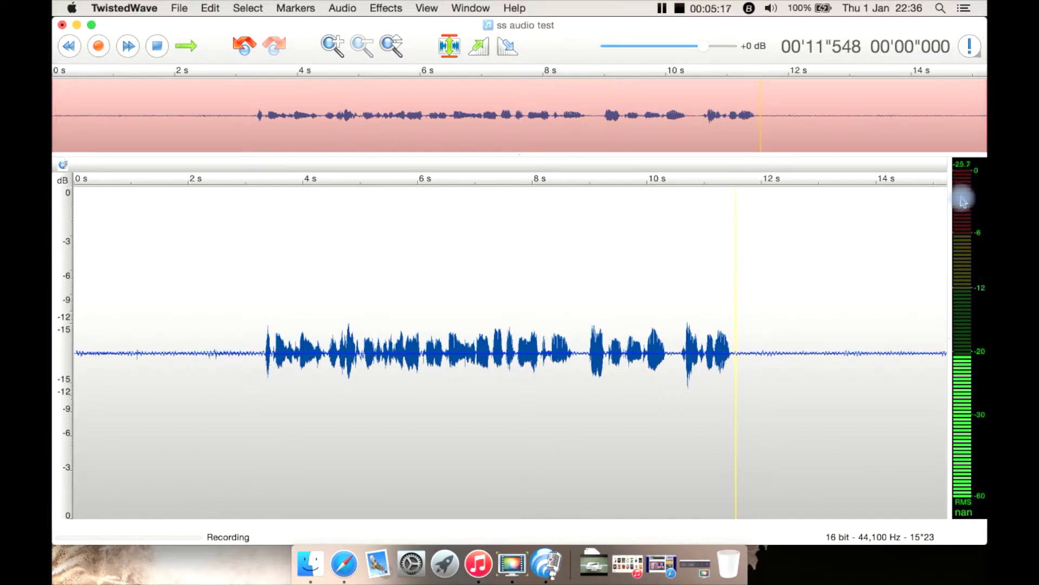
left_click(319, 7)
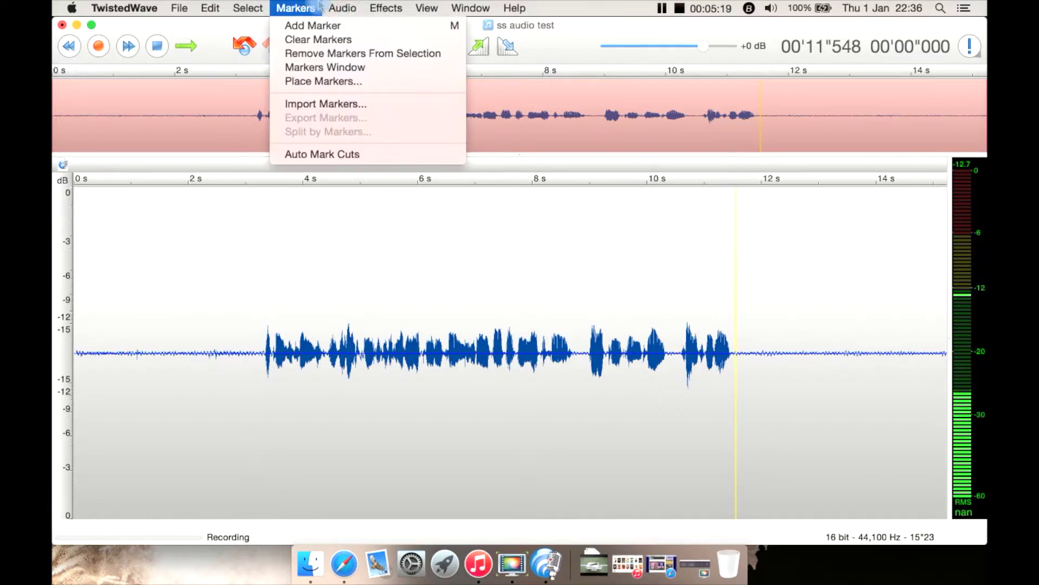
mouse_move(343, 8)
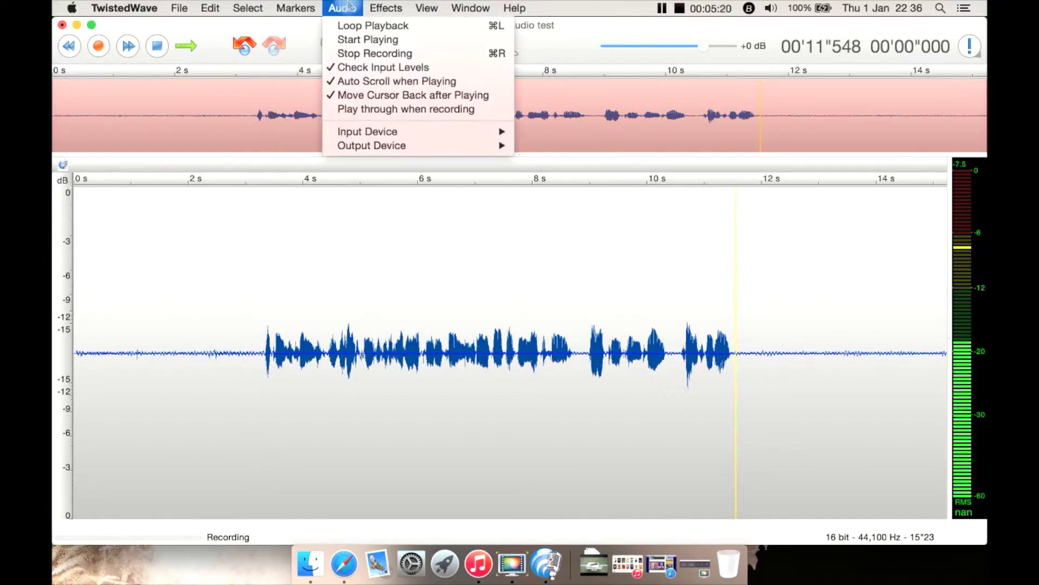
left_click(382, 67)
Step: Examine the available audio input and output devices
left_click(342, 7)
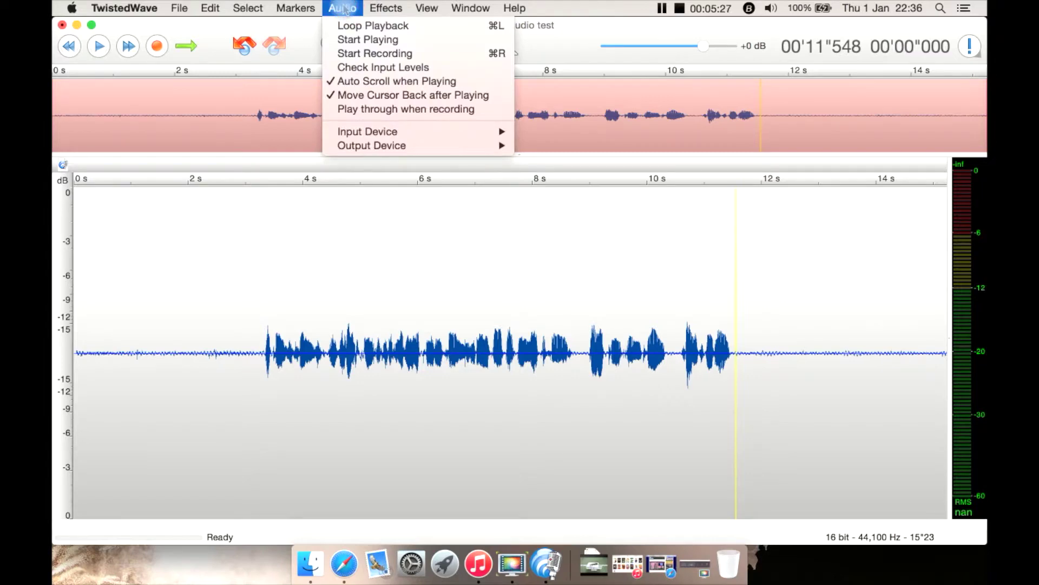
left_click(407, 134)
mouse_move(413, 151)
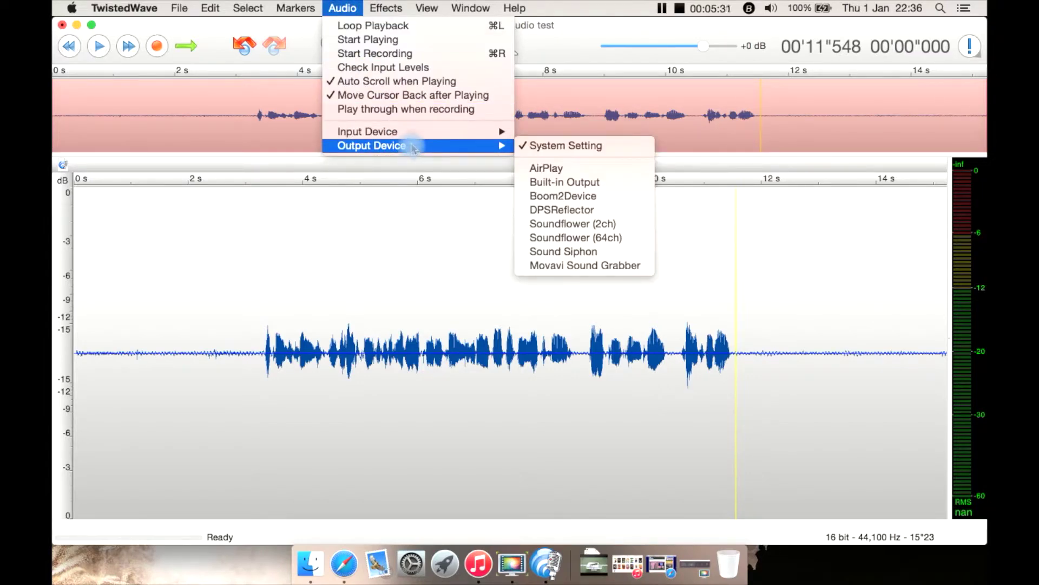
Step: Examine the available effects, effect stacks and Audio Units & VST plug-ins, including Acon Digital, plus the view, window and help commands
mouse_move(386, 13)
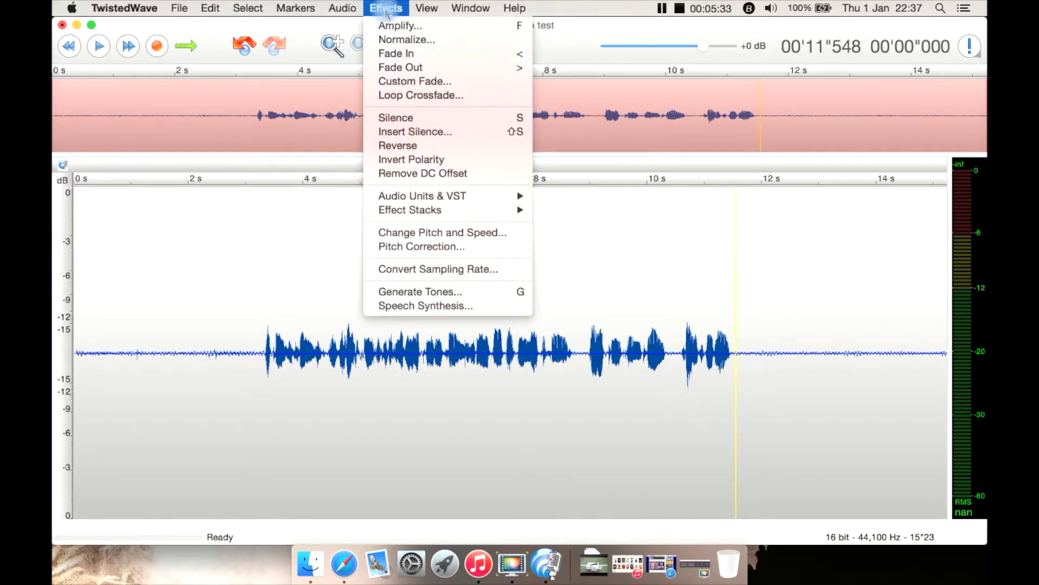
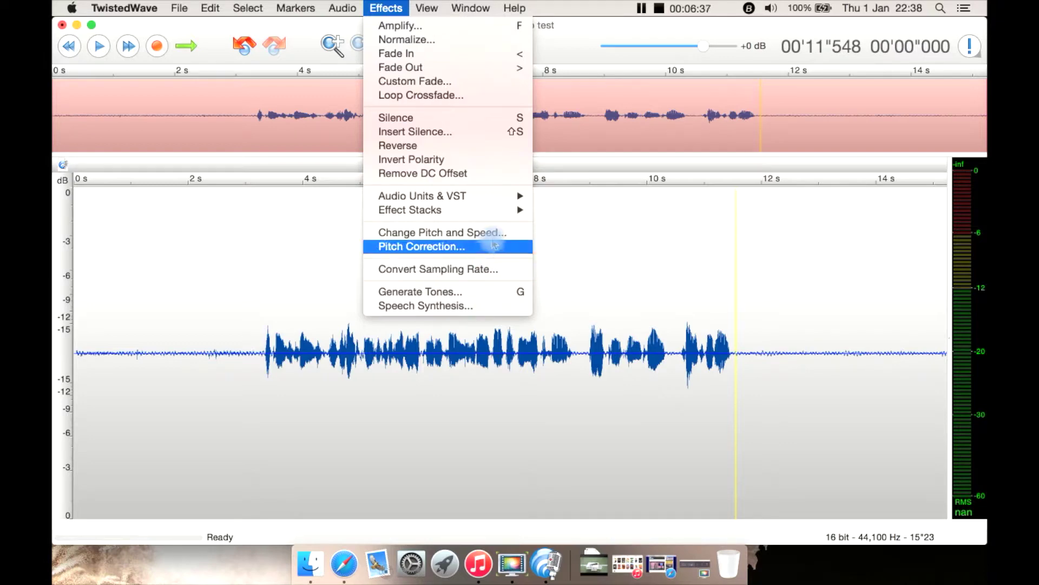
mouse_move(494, 219)
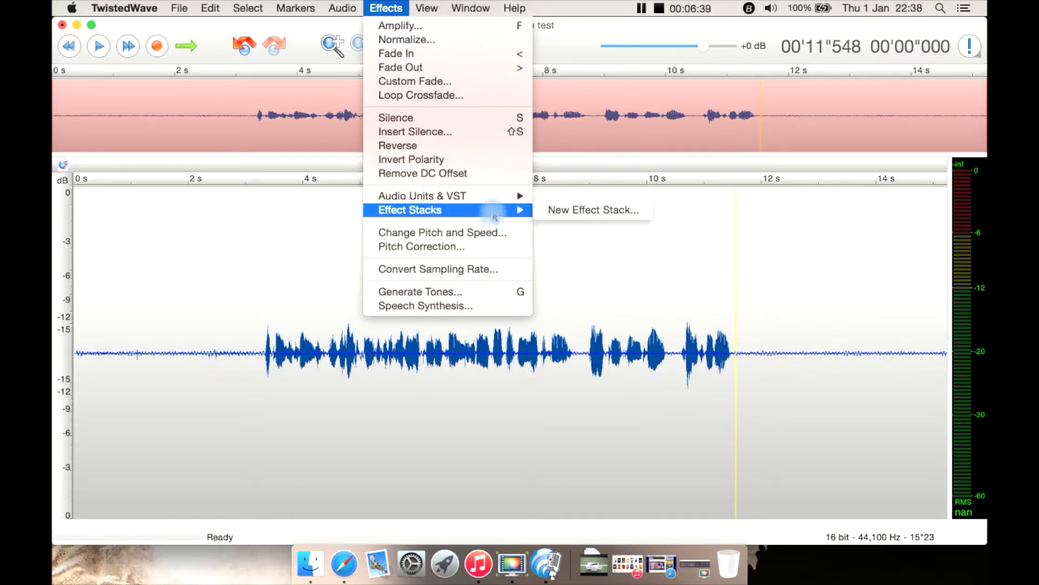
mouse_move(417, 196)
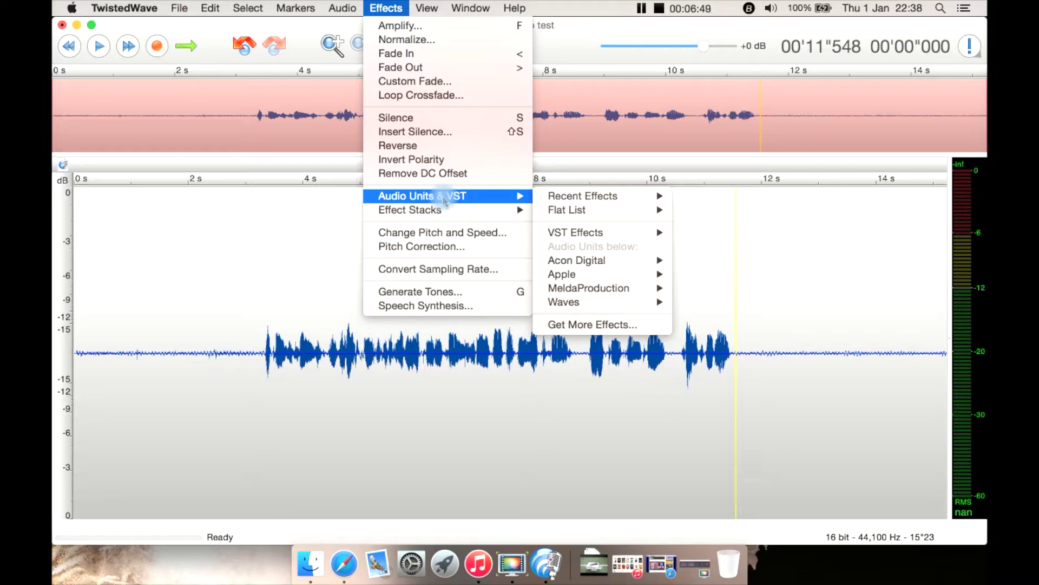
mouse_move(598, 262)
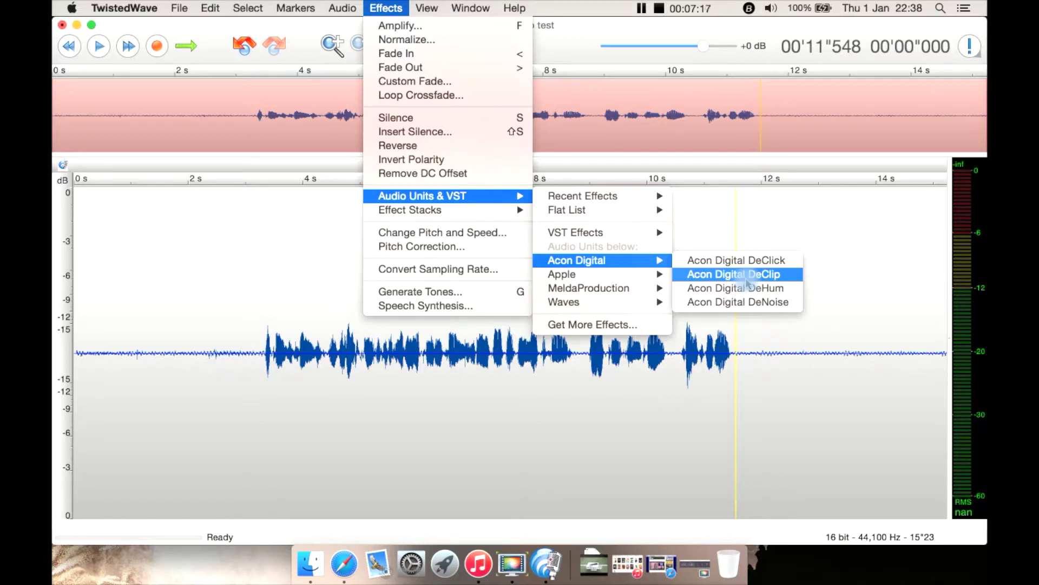
mouse_move(669, 276)
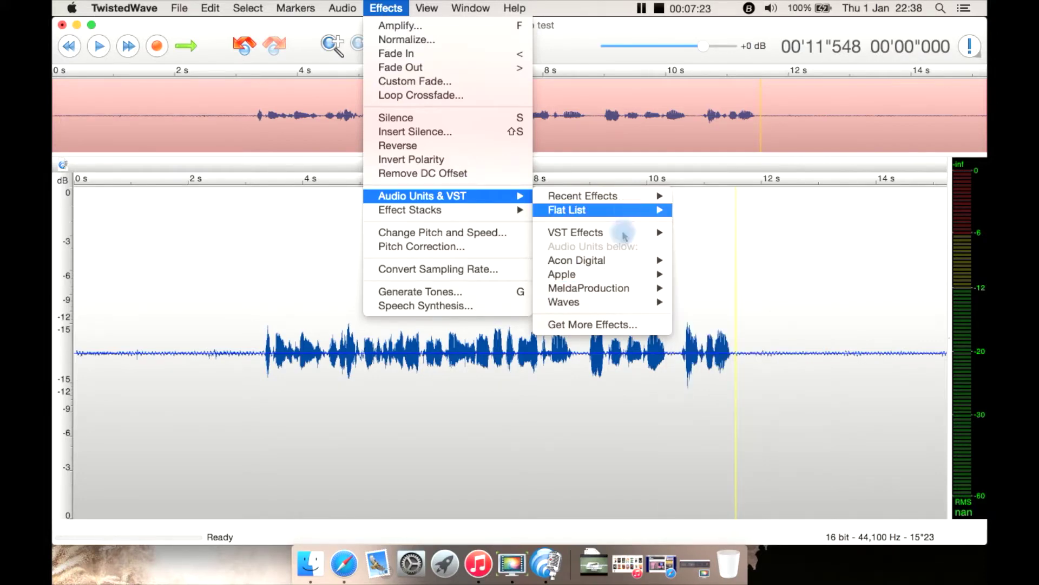
mouse_move(608, 232)
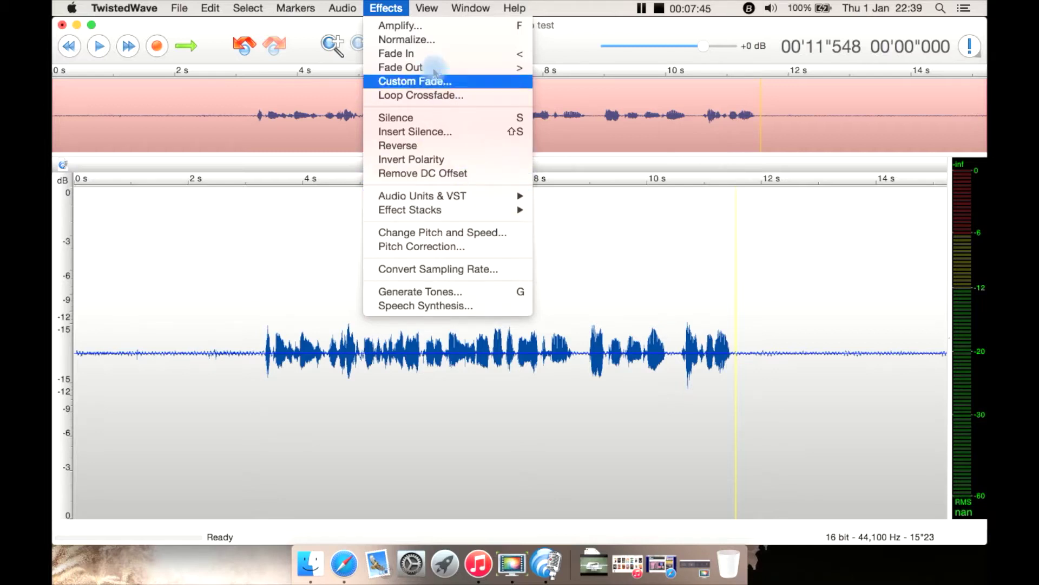
mouse_move(434, 13)
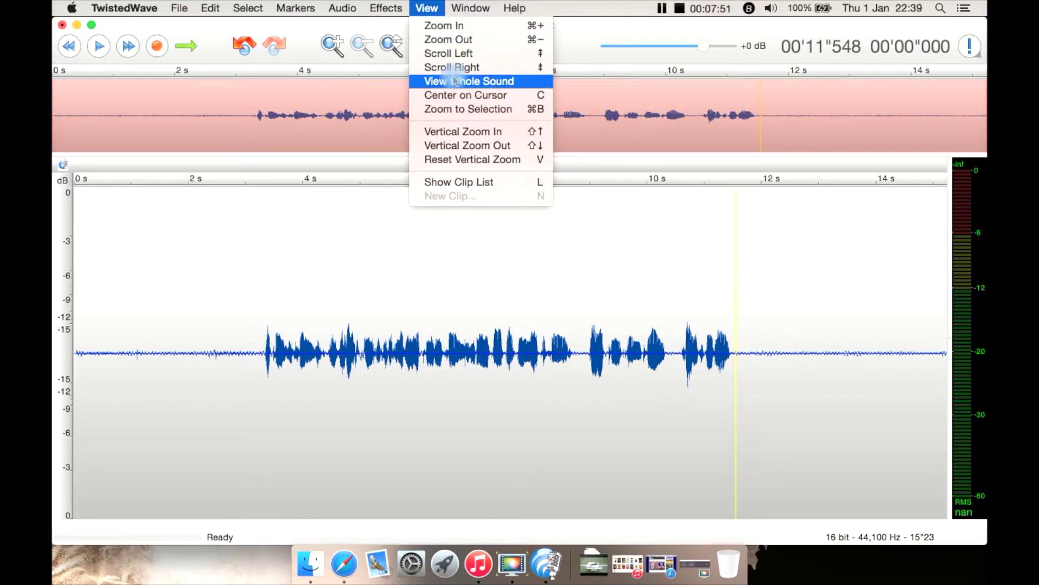
mouse_move(468, 8)
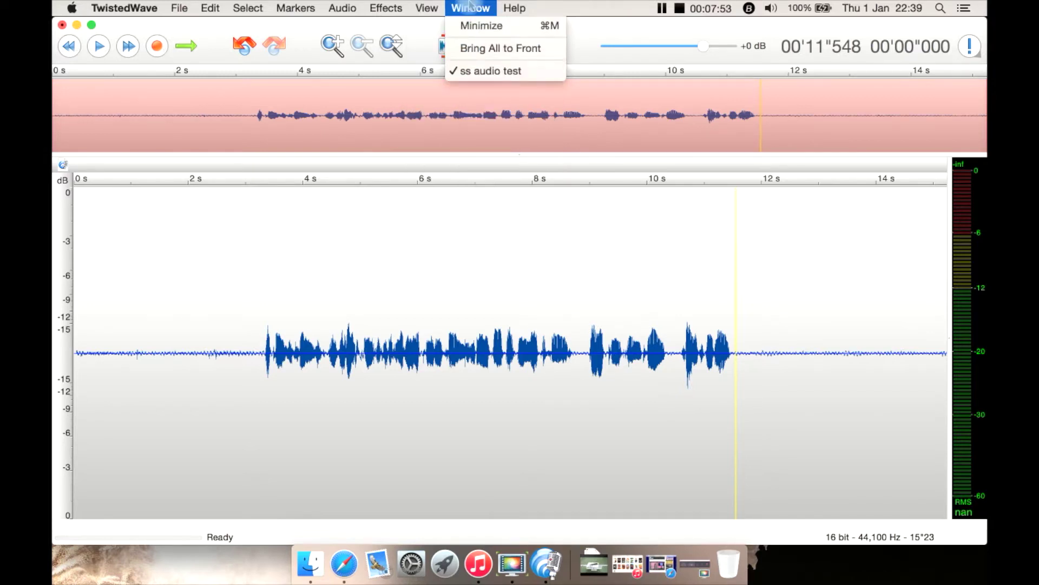
mouse_move(510, 5)
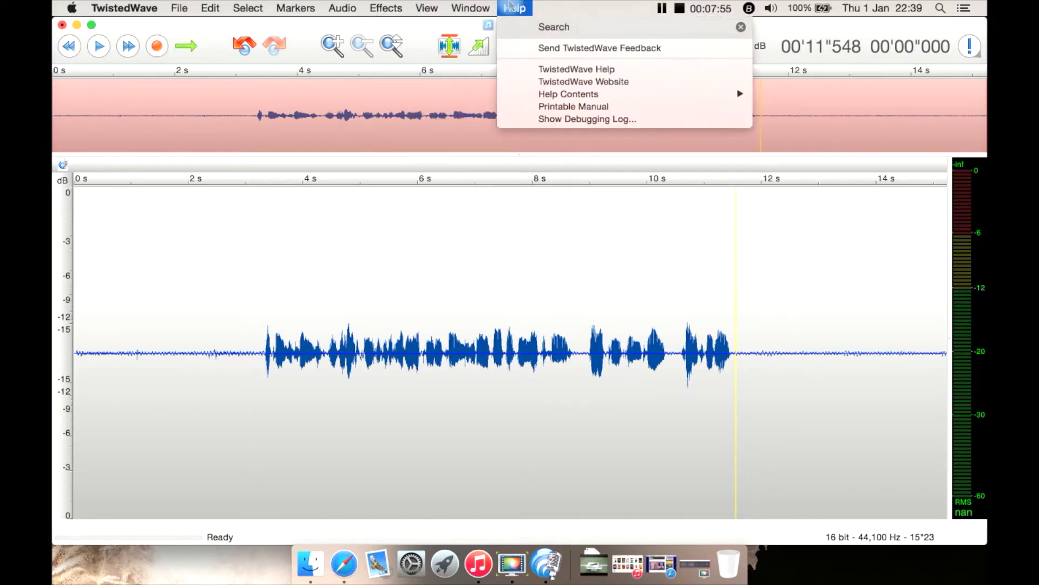
left_click(510, 5)
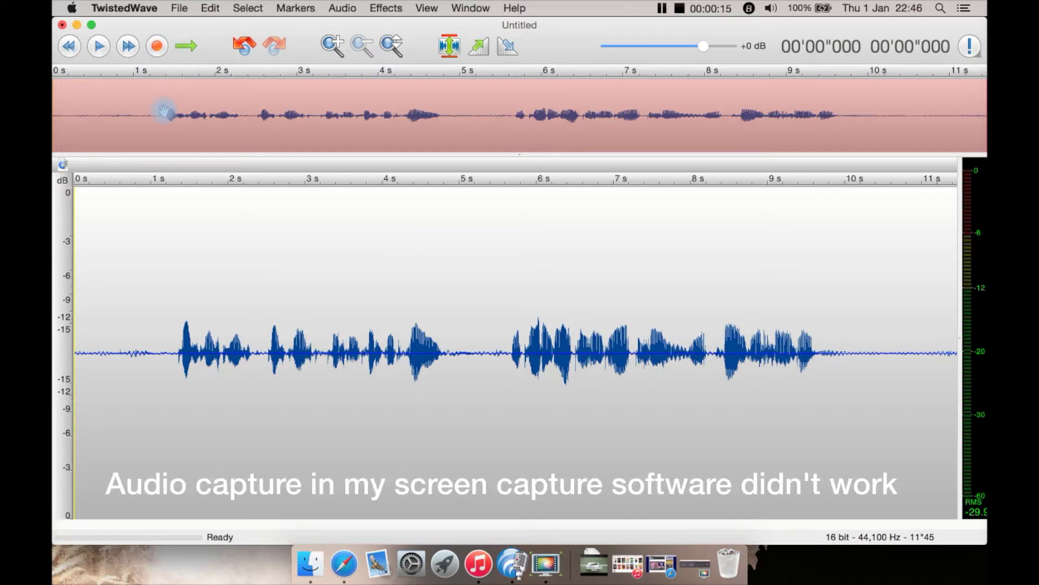
Step: Play the untitled recording, and have Acon Digital DeNoise learn from noise only over the first 1.29 s or so before the speech
left_click(100, 51)
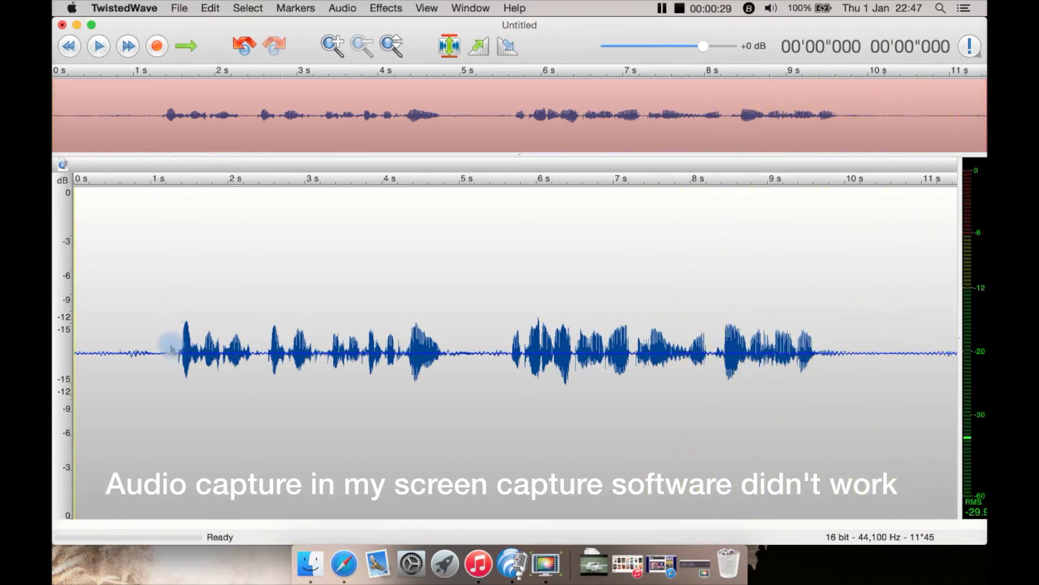
left_click_drag(173, 355, 75, 352)
left_click(382, 8)
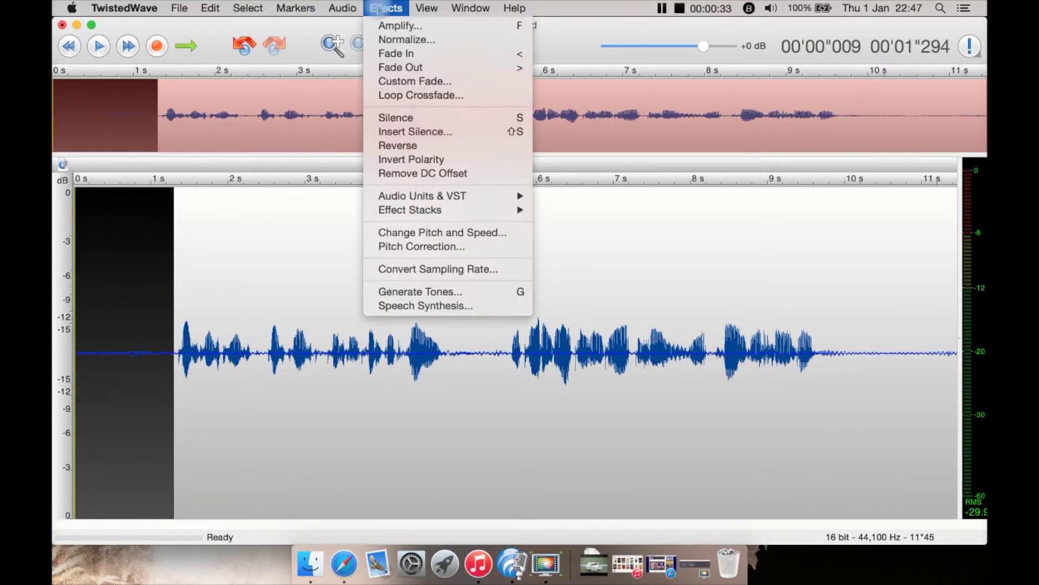
mouse_move(477, 196)
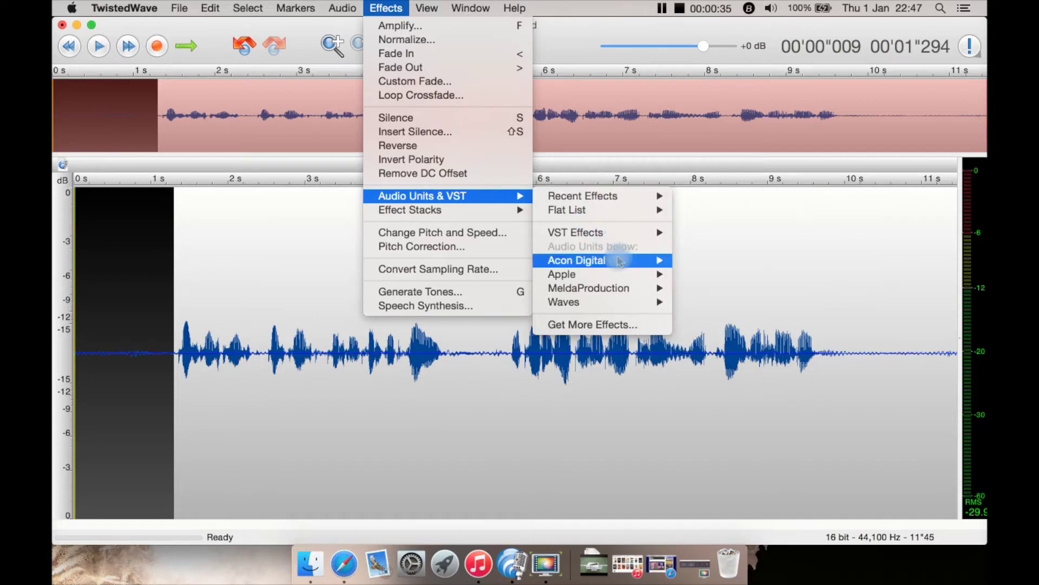
mouse_move(643, 264)
left_click(726, 301)
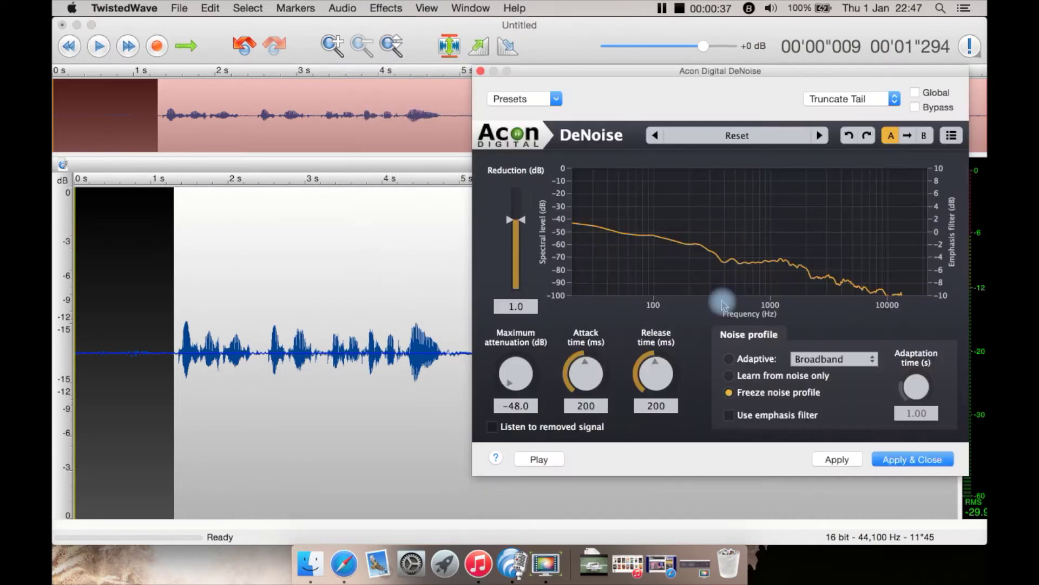
left_click(751, 376)
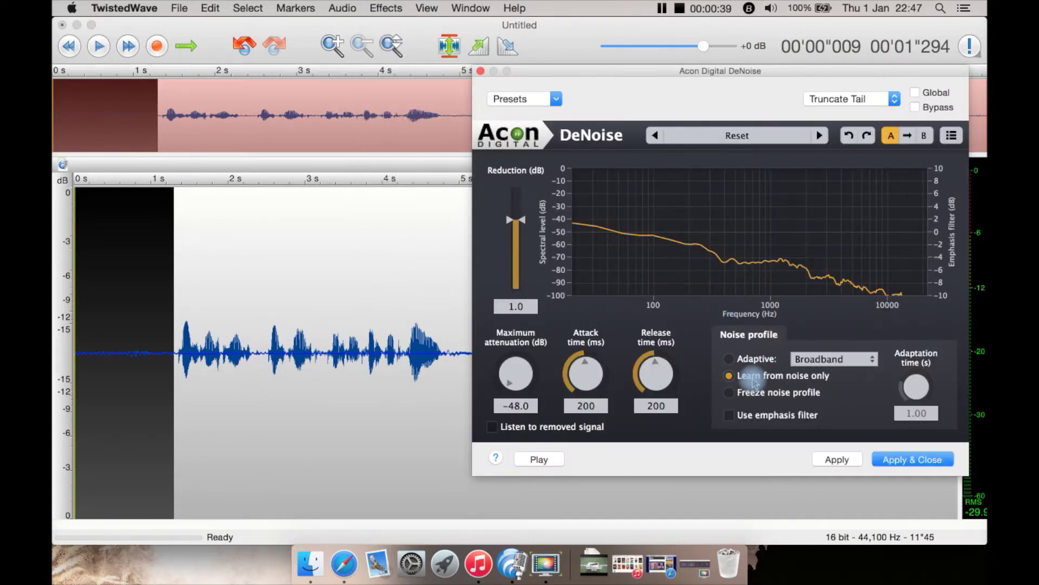
left_click(550, 459)
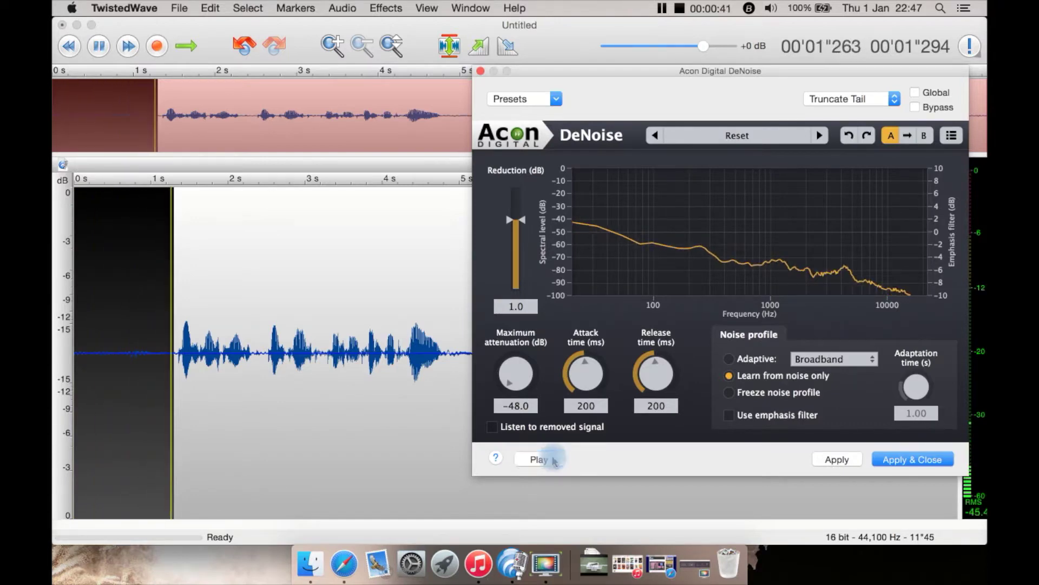
Step: Freeze the learned noise profile and apply the noise reduction to the whole recording
left_click(763, 397)
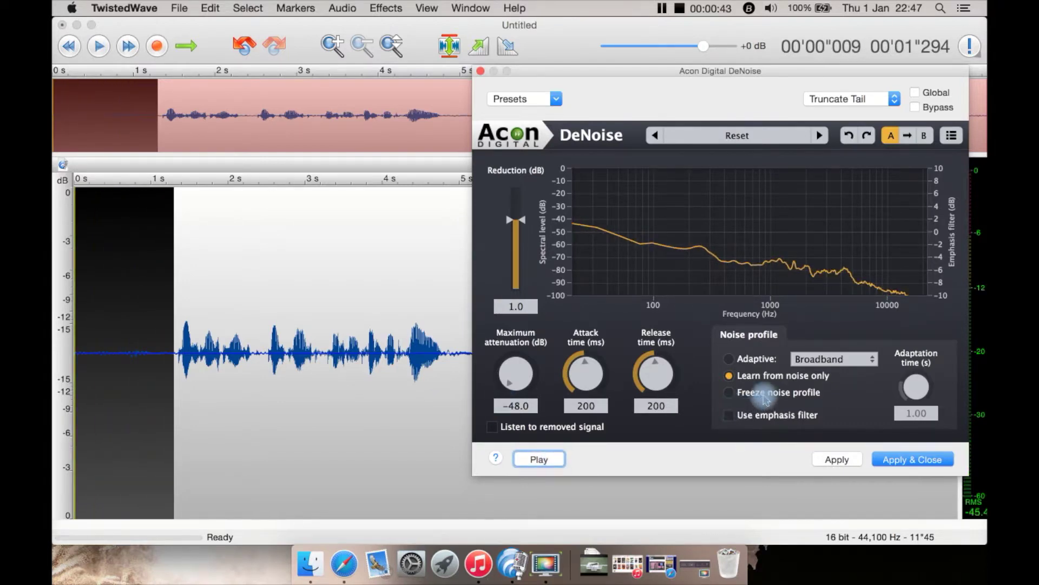
left_click(404, 352)
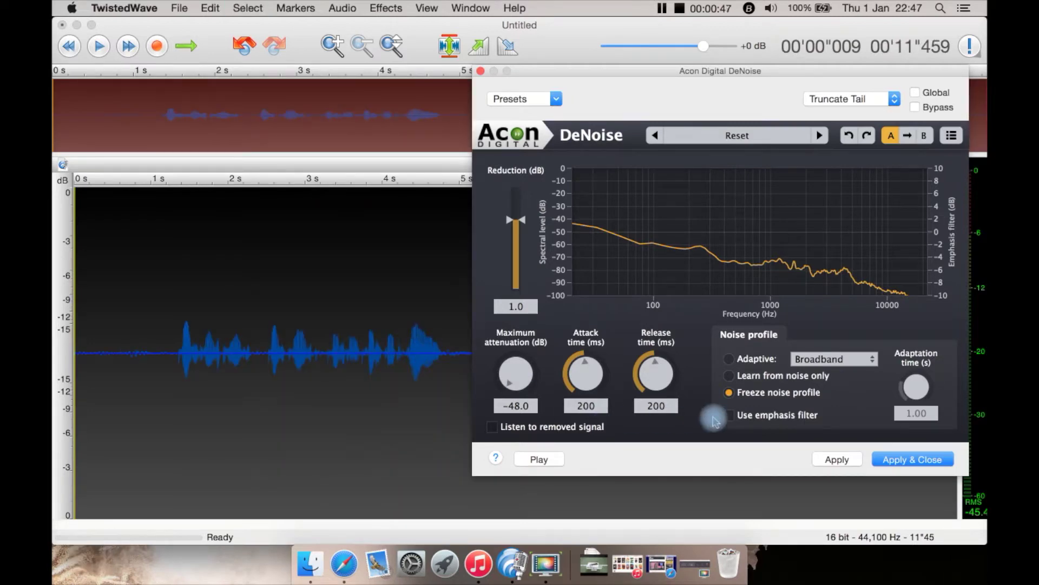
left_click(905, 462)
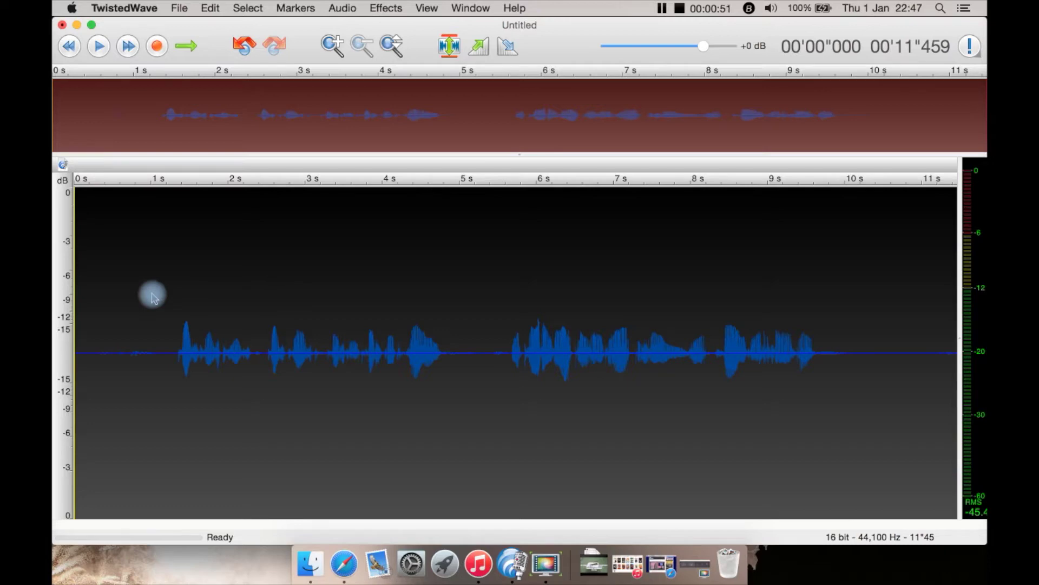
Step: Replace the pause between the two spoken phrases, from about 4.84 s to 5.61 s, with 1 s of inserted silence
left_click(385, 8)
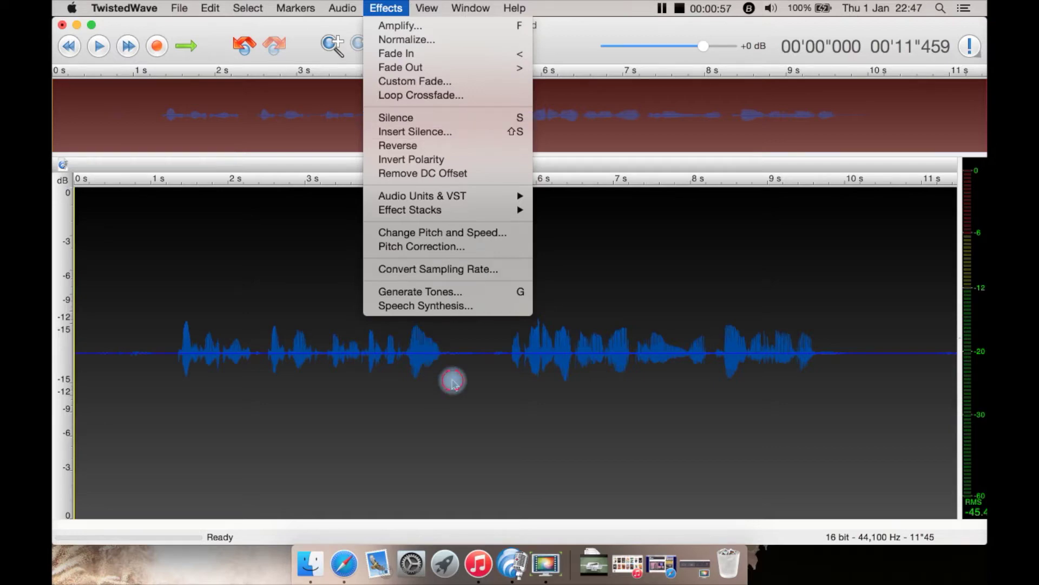
left_click(451, 355)
left_click_drag(449, 355, 505, 357)
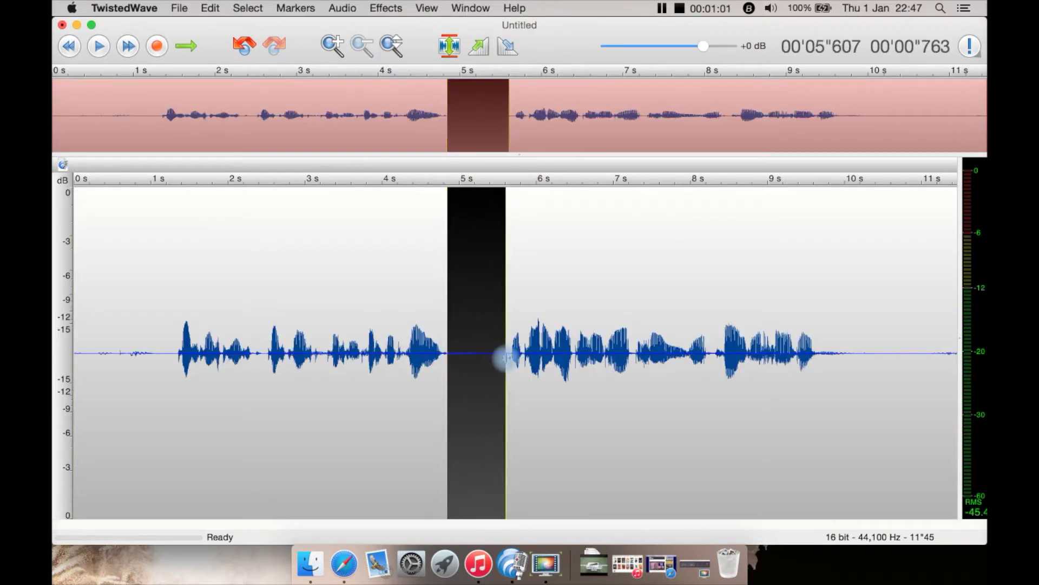
left_click(386, 8)
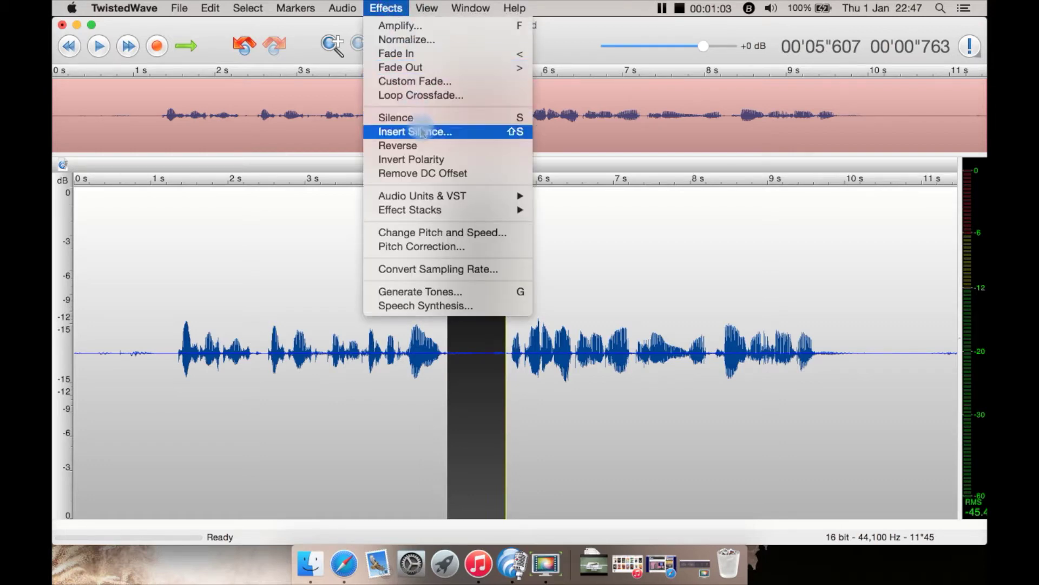
left_click(423, 132)
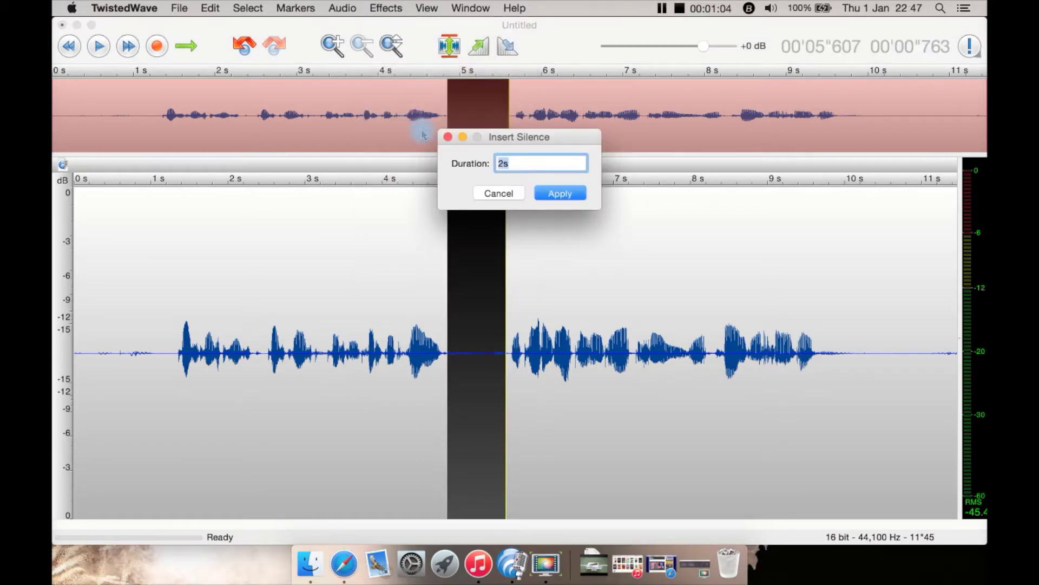
left_click(504, 164)
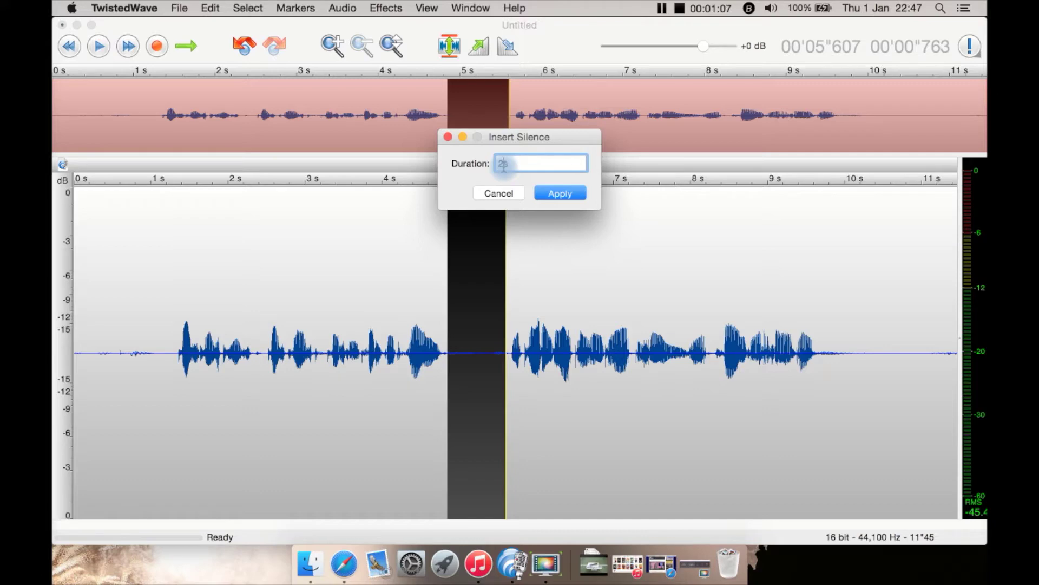
type("1s")
left_click(570, 196)
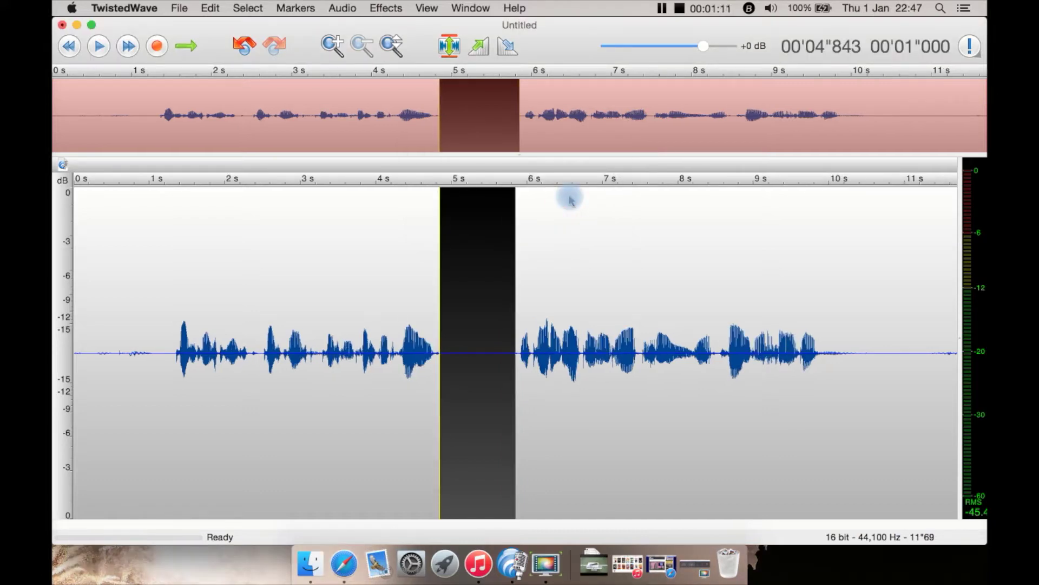
Step: Normalize the whole recording to a peak value of -0.1 dB and play it back
left_click(325, 307)
key("super+a")
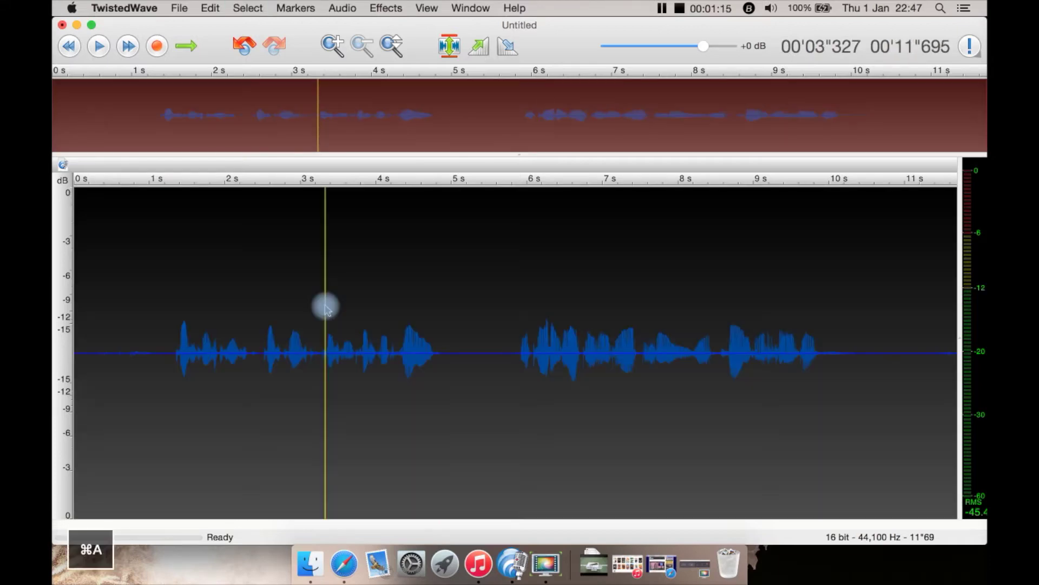
left_click(354, 7)
mouse_move(378, 7)
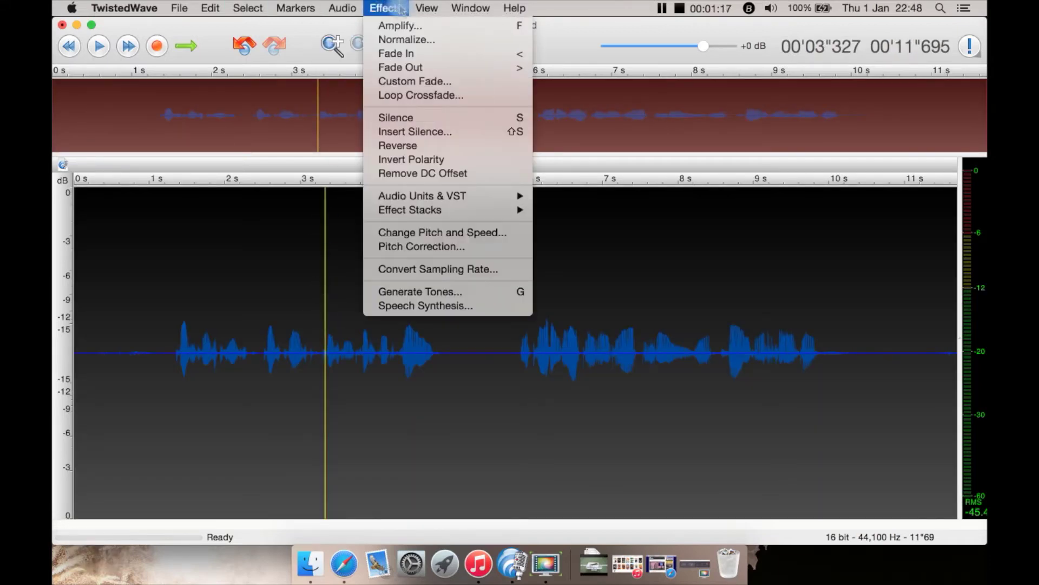
left_click(419, 41)
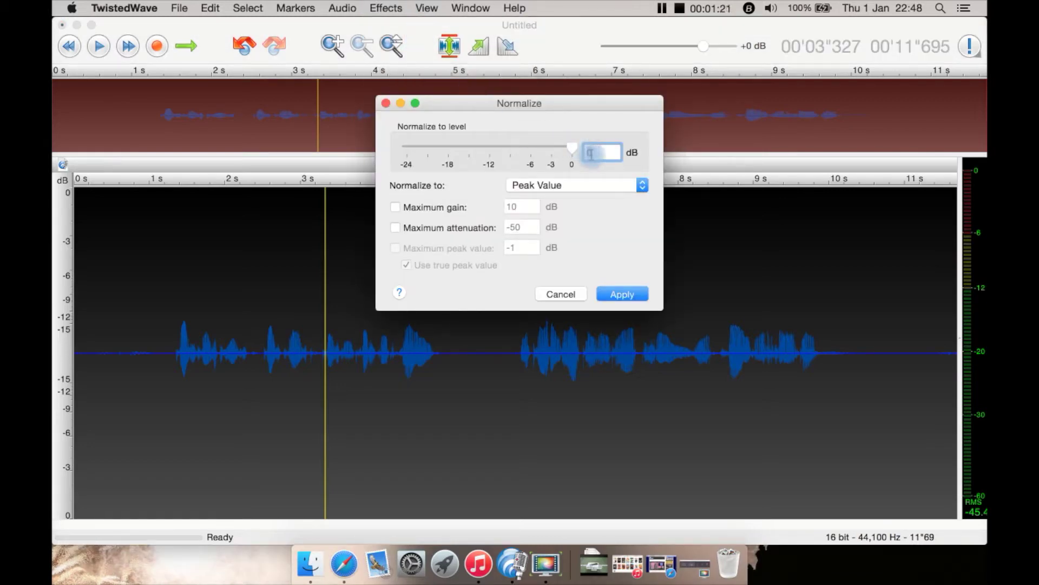
left_click_drag(590, 154, 602, 156)
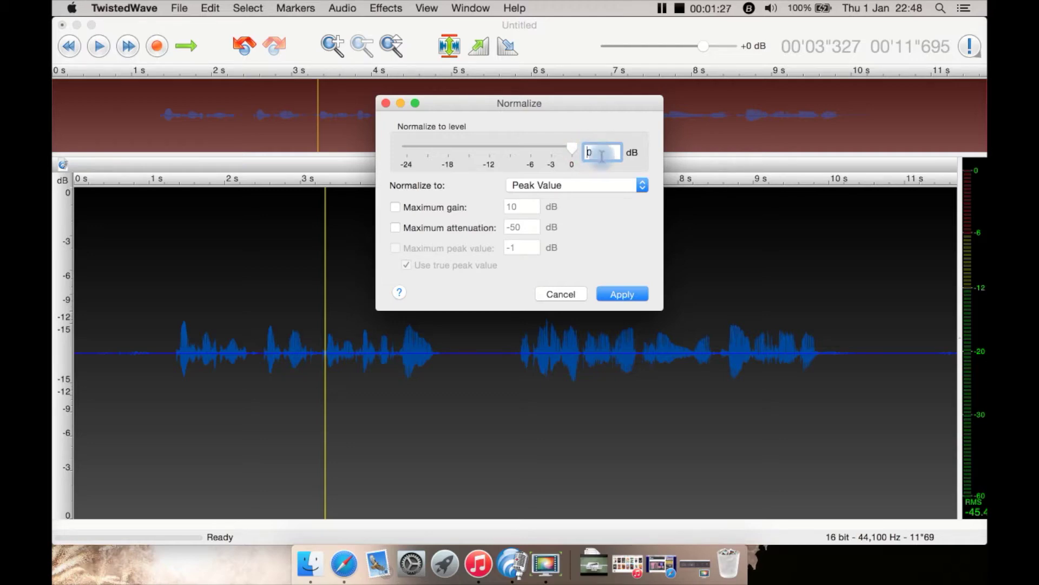
type("-")
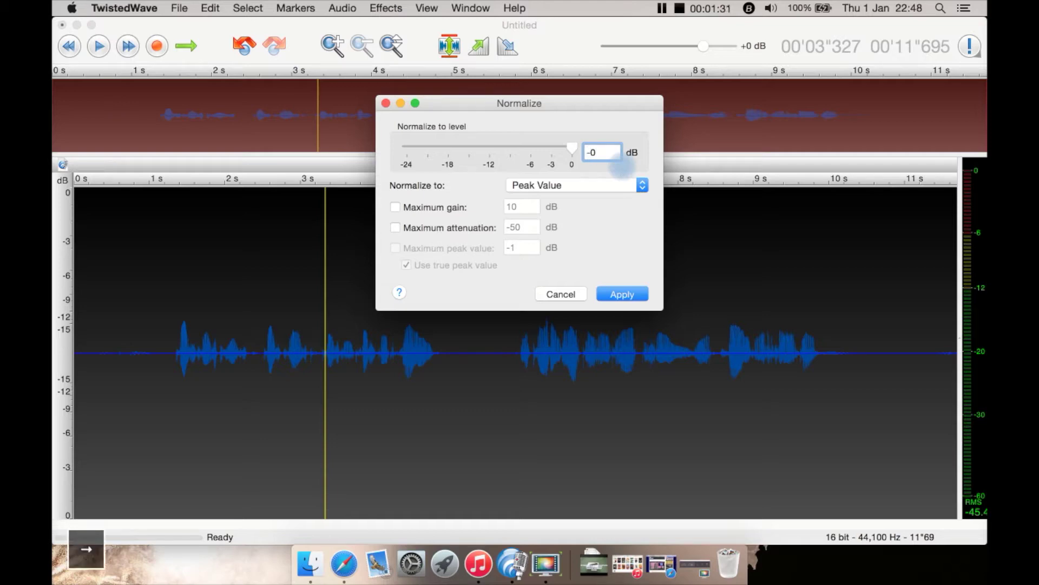
type(".1")
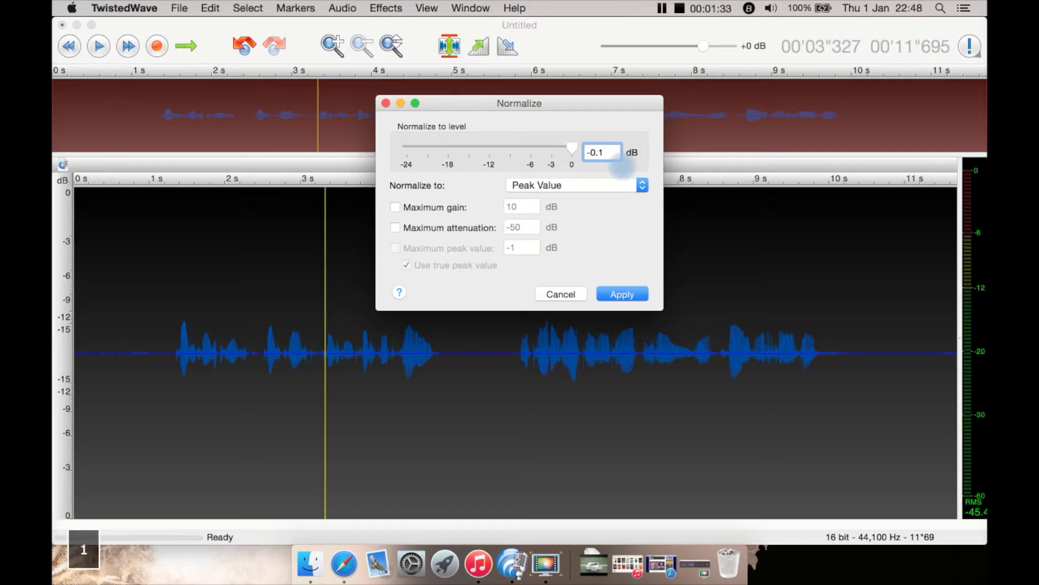
left_click(617, 186)
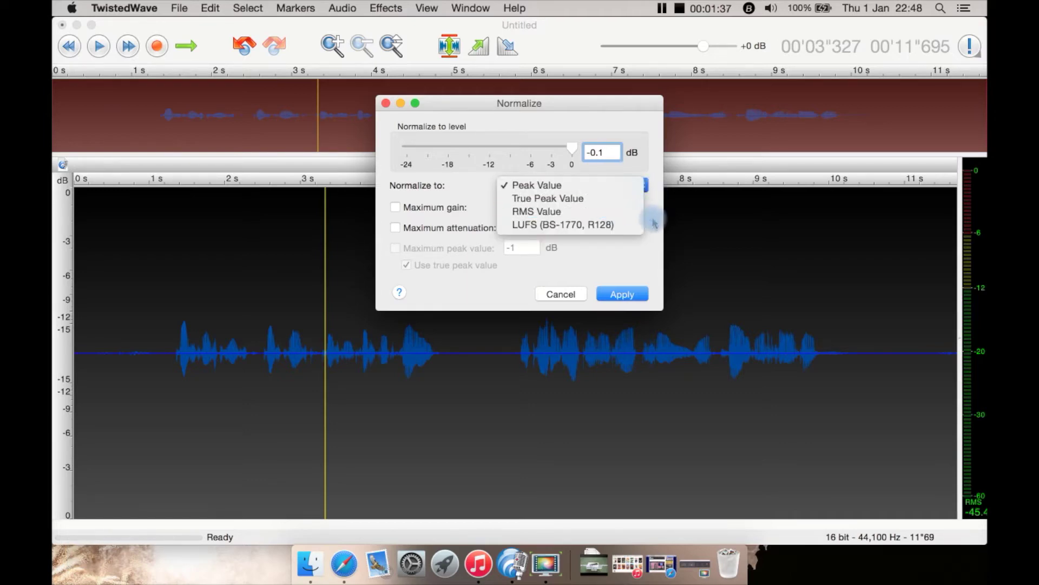
left_click(652, 218)
left_click(622, 293)
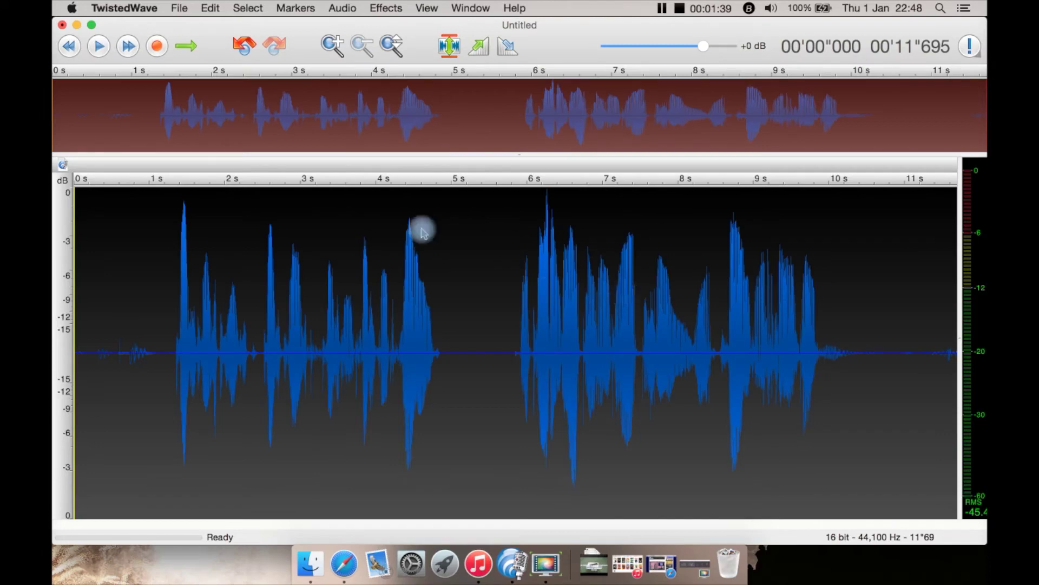
key("space")
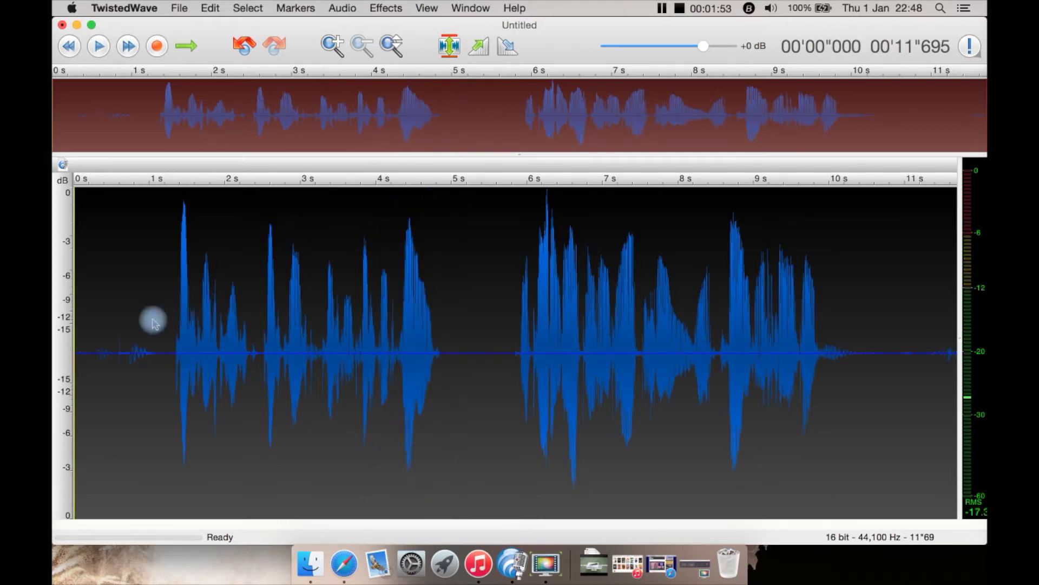
Step: Have Acon Digital DeNoise learn from noise only over about the first 1.28 s before the speech
left_click(153, 322)
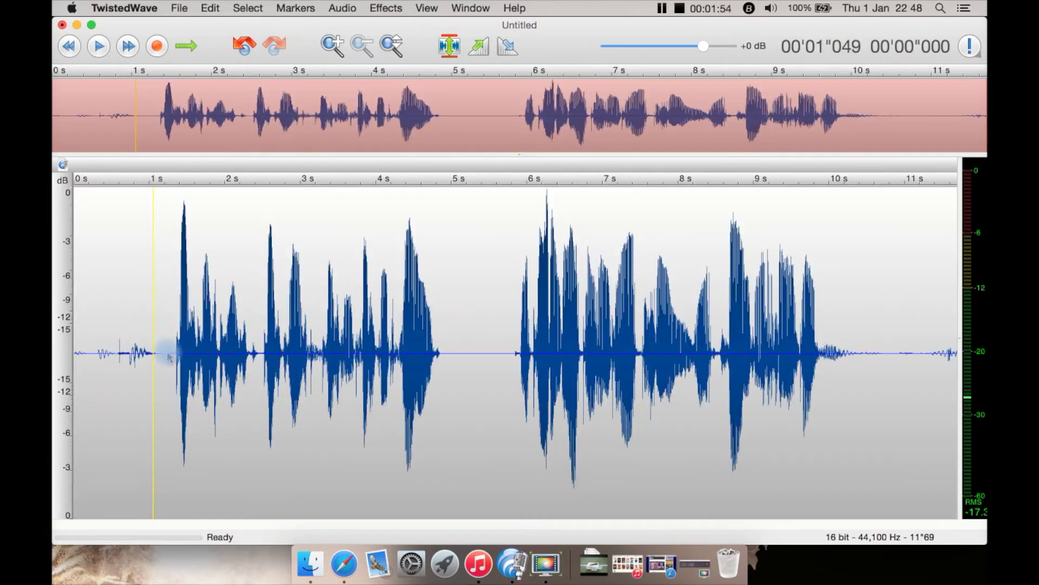
left_click_drag(171, 353, 64, 368)
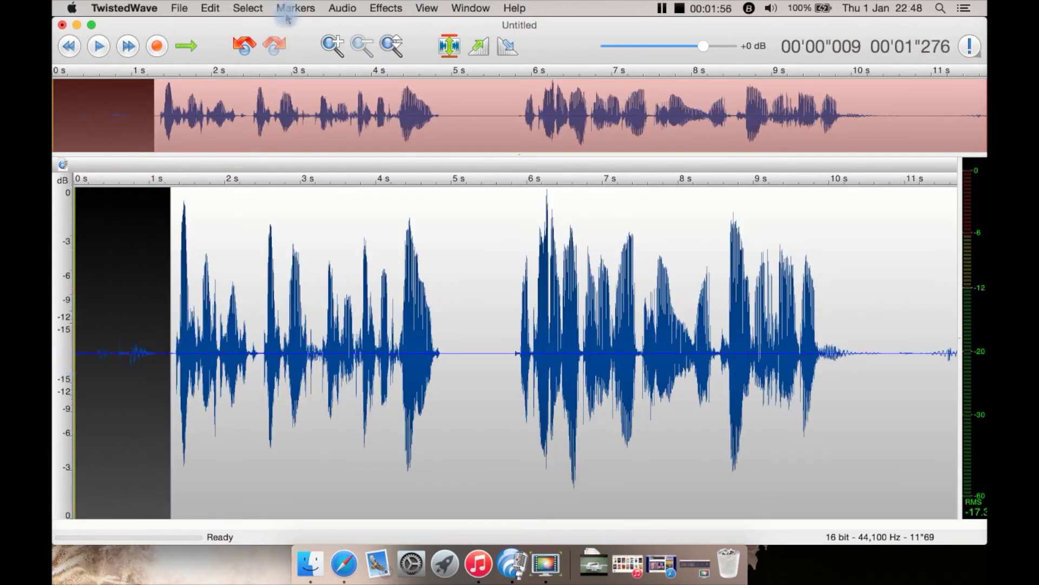
left_click(386, 7)
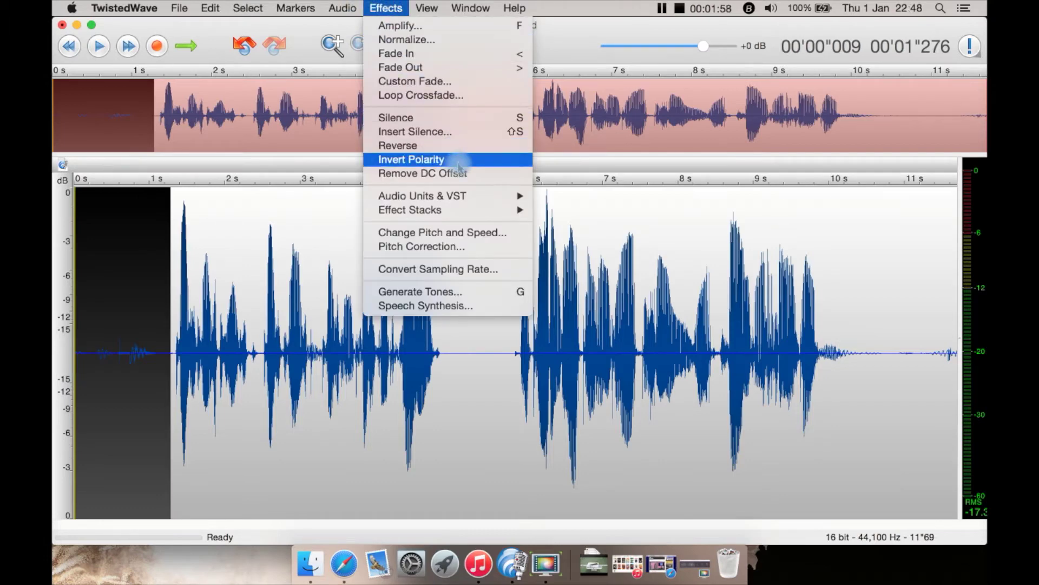
mouse_move(495, 201)
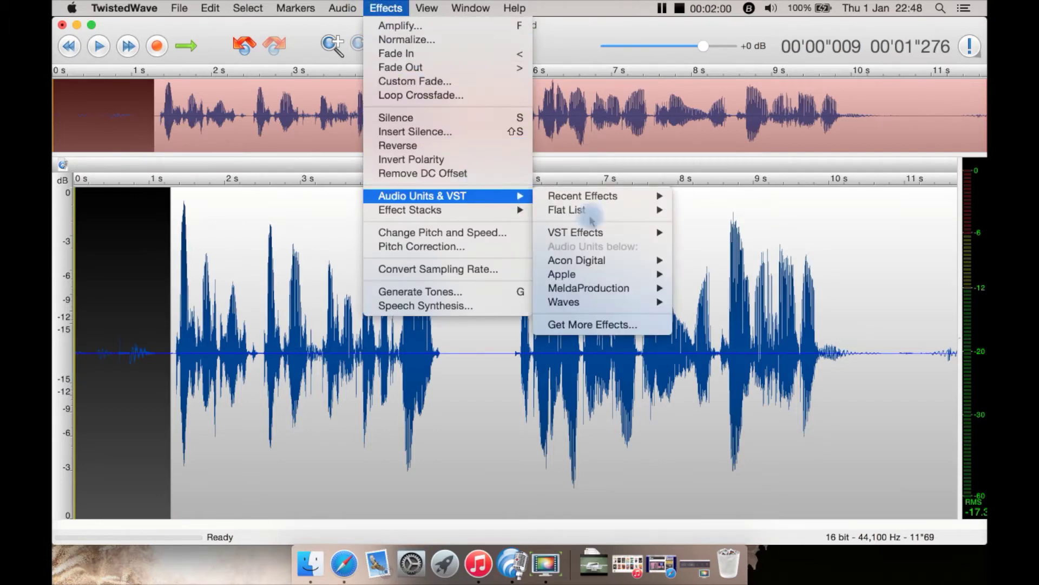
mouse_move(653, 263)
left_click(724, 302)
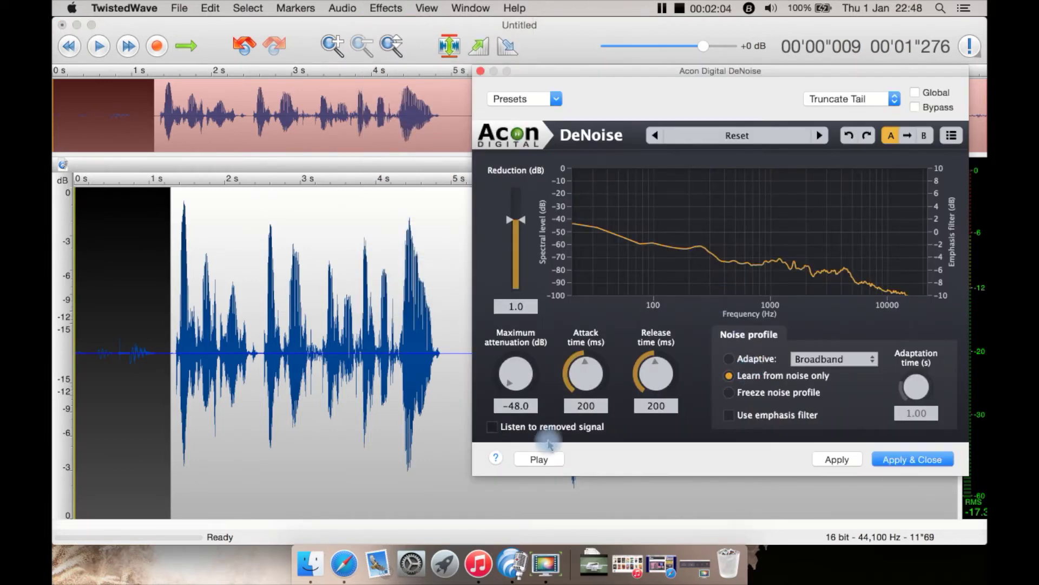
left_click(539, 459)
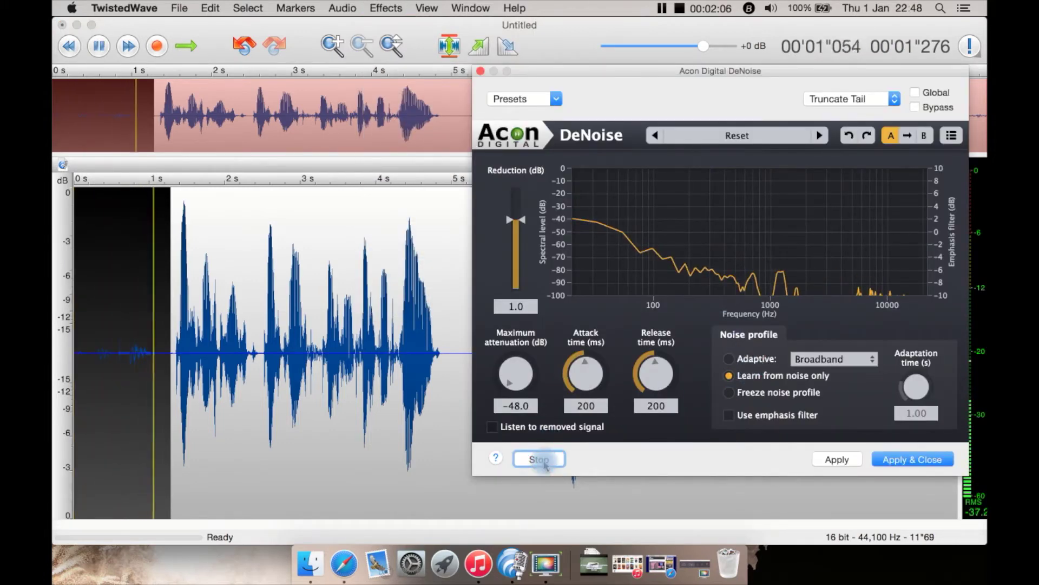
Step: Freeze the newly learned noise profile and apply the noise reduction to the entire recording
left_click(739, 393)
key("super+a")
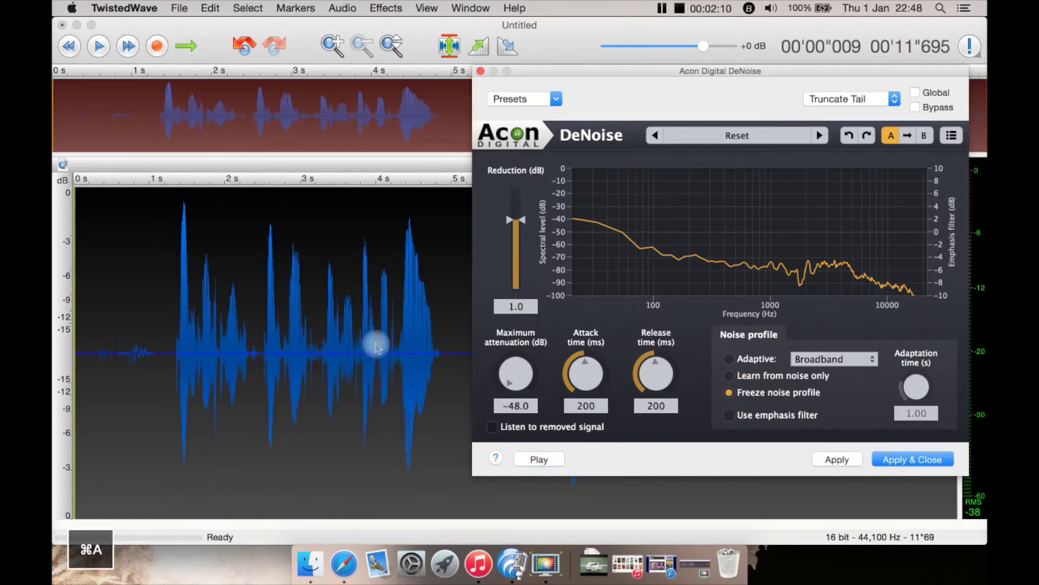
left_click(893, 459)
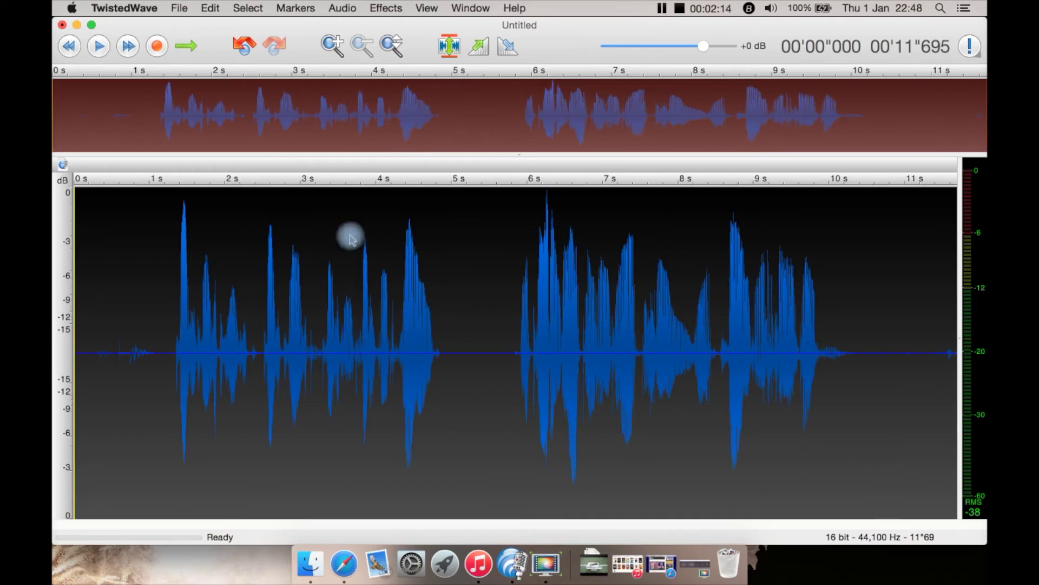
Step: Open Speech Synthesis and choose the male voice Alex
left_click(386, 7)
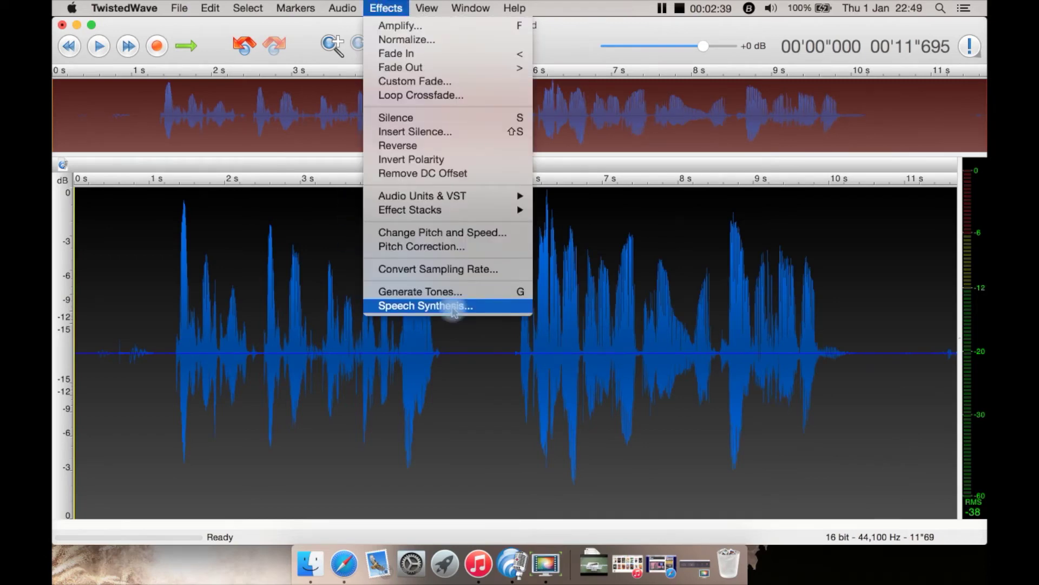
left_click(423, 307)
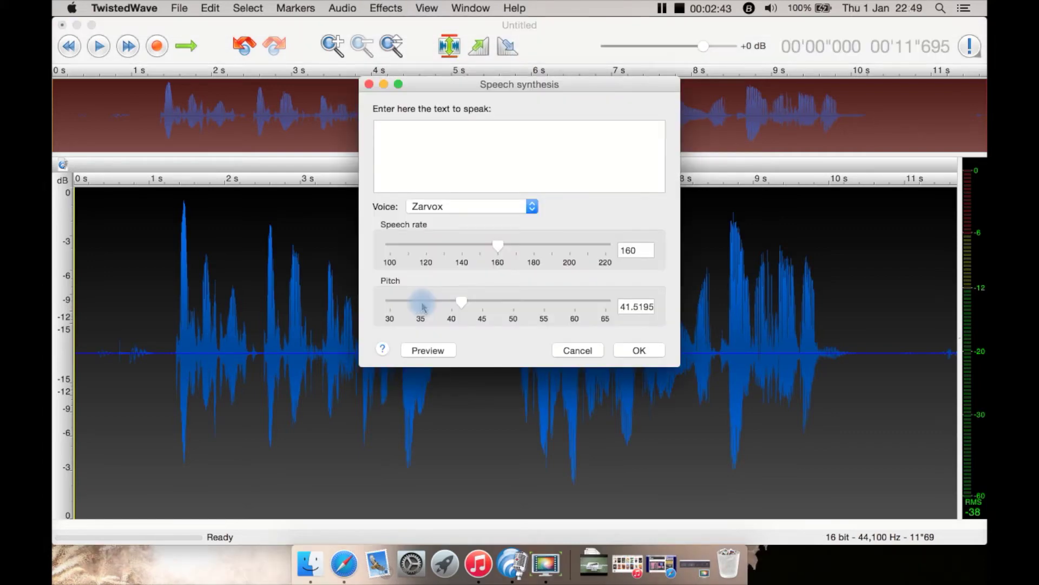
left_click(461, 206)
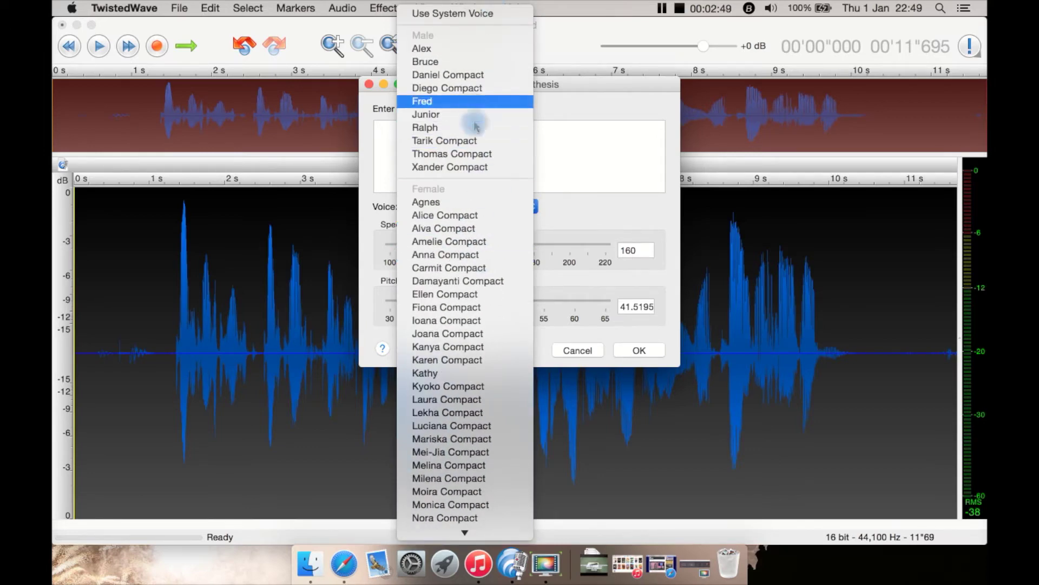
left_click(496, 50)
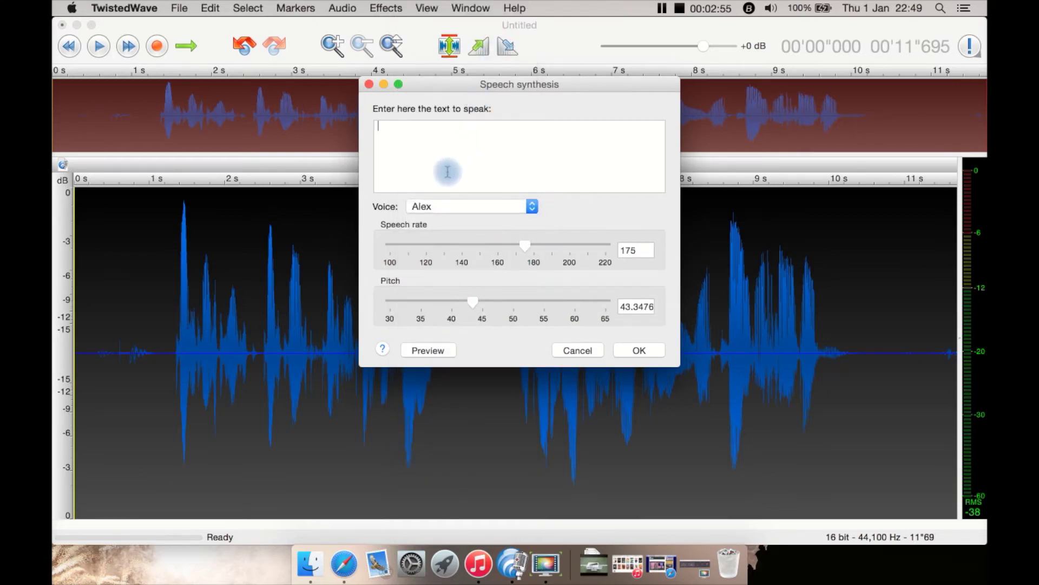
Step: Preview the synthesized text "Welcome to Twisted Wave." and dismiss the speech synthesis without inserting it
type("We")
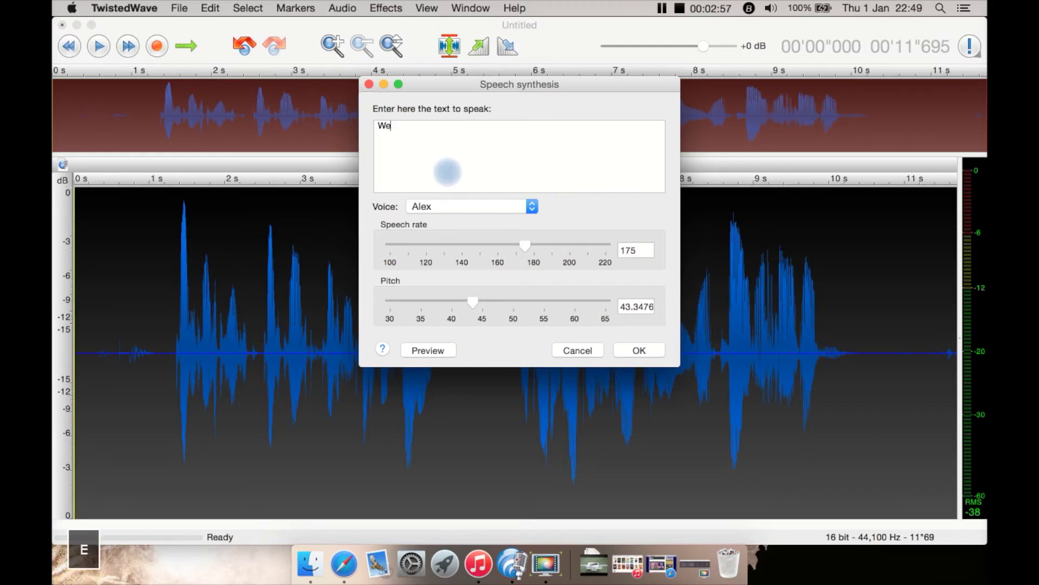
type("lcome to T")
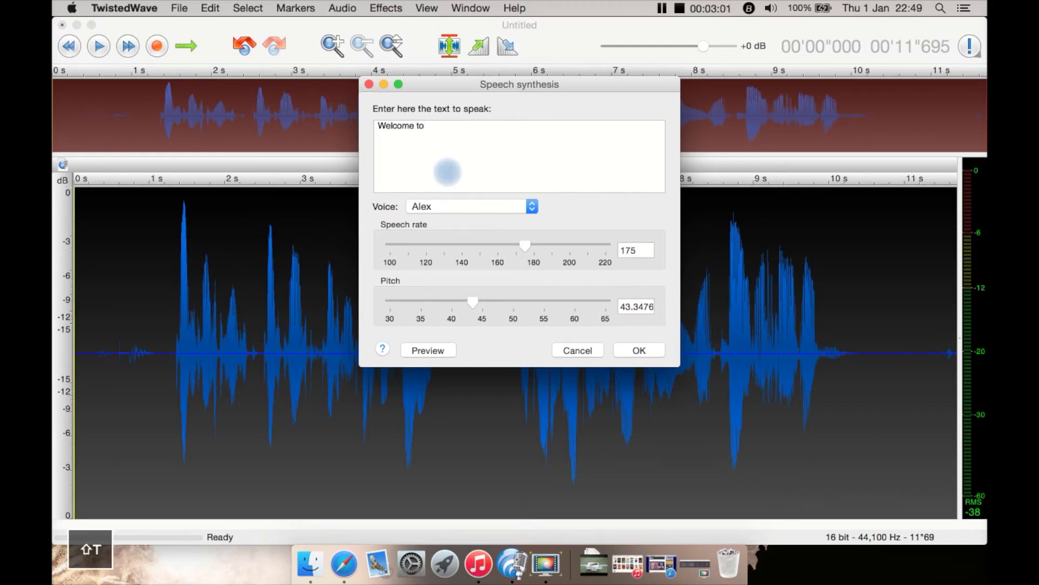
type("wisted")
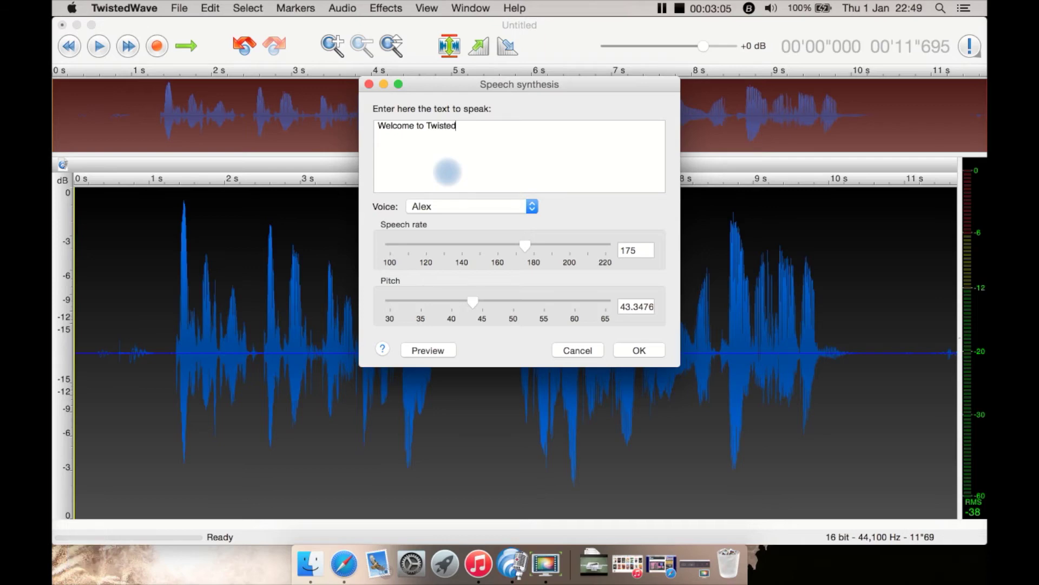
type(" Wave")
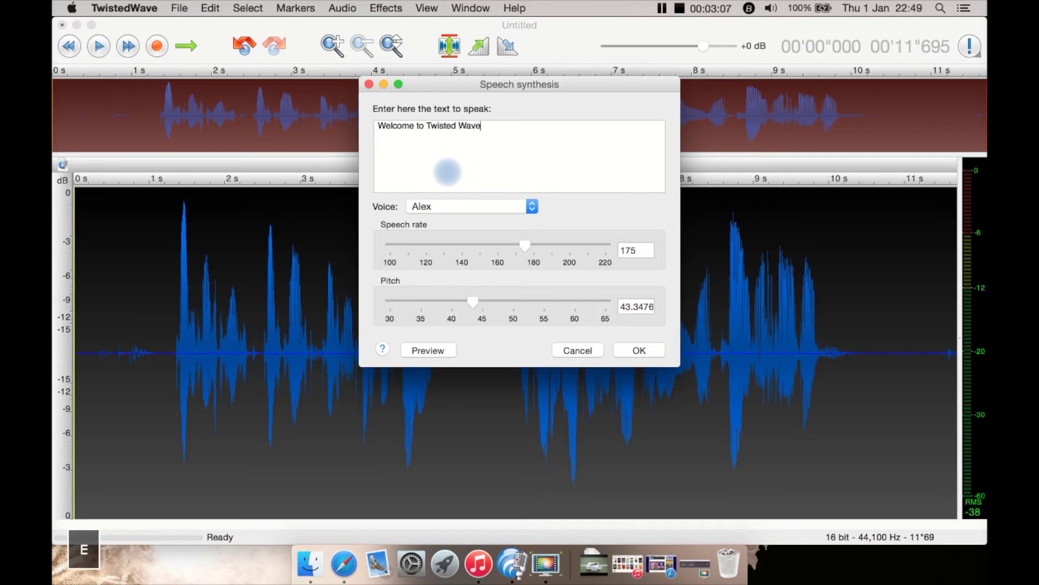
type(".")
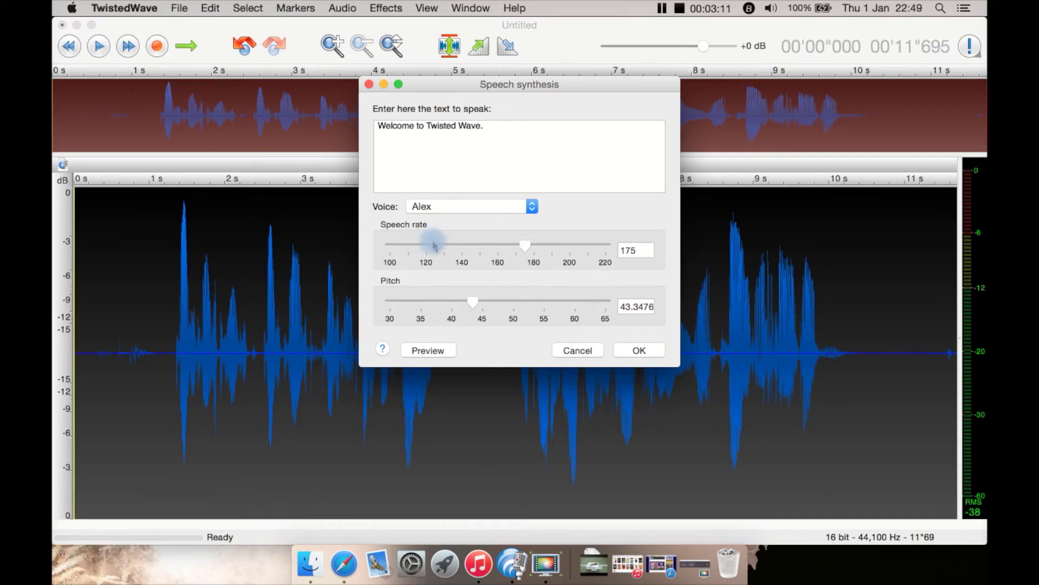
left_click(439, 351)
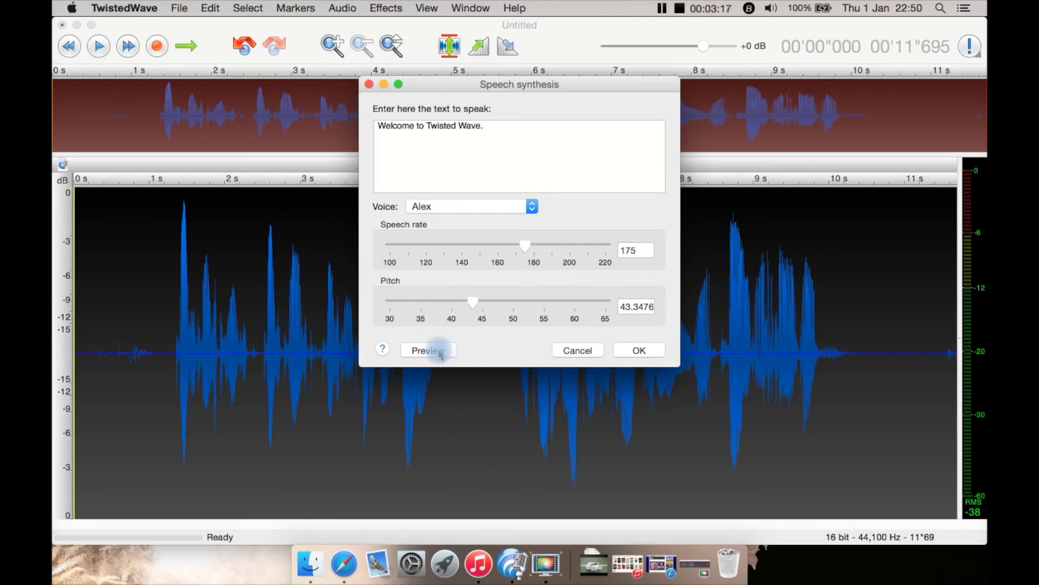
left_click(577, 351)
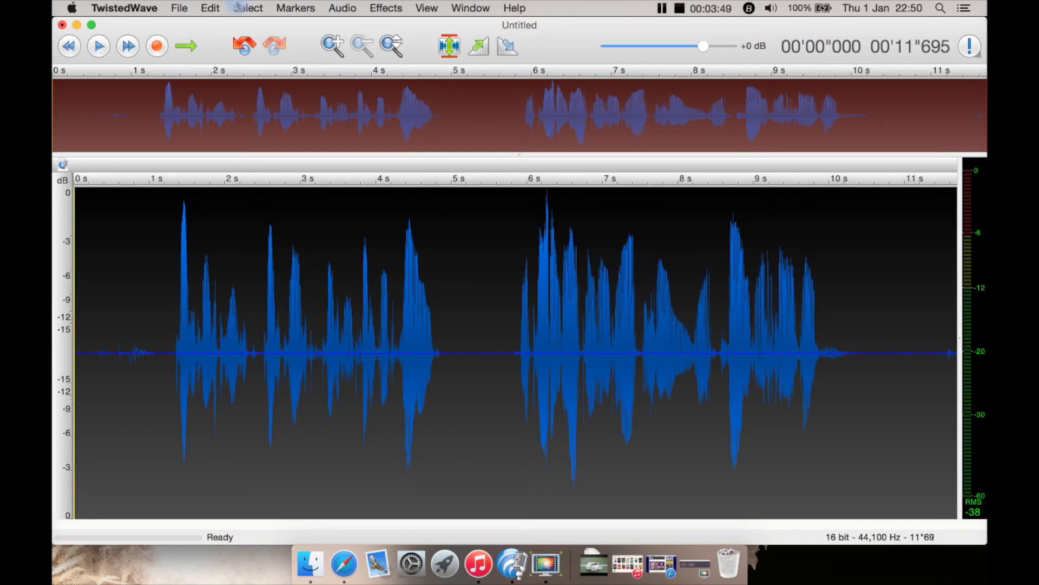
left_click(183, 8)
mouse_move(148, 5)
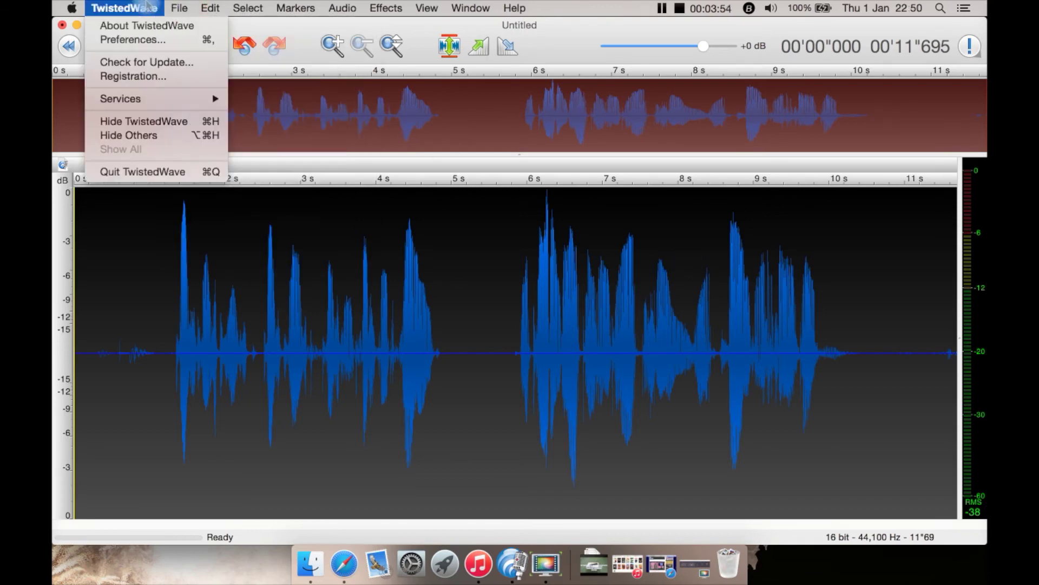
left_click(429, 216)
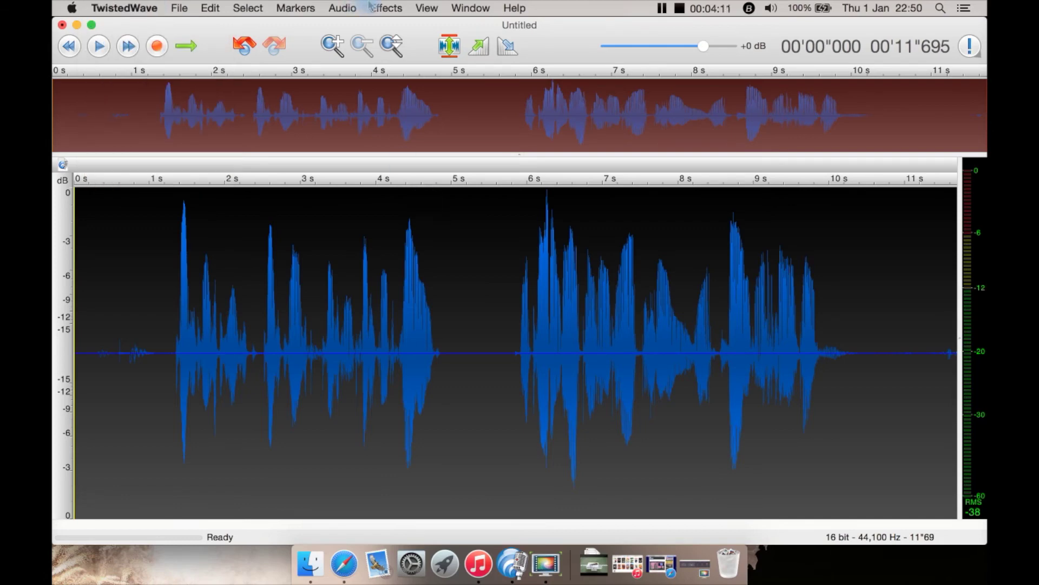
Step: Start checking the audio input levels so the incoming signal shows on the level meter
left_click(353, 7)
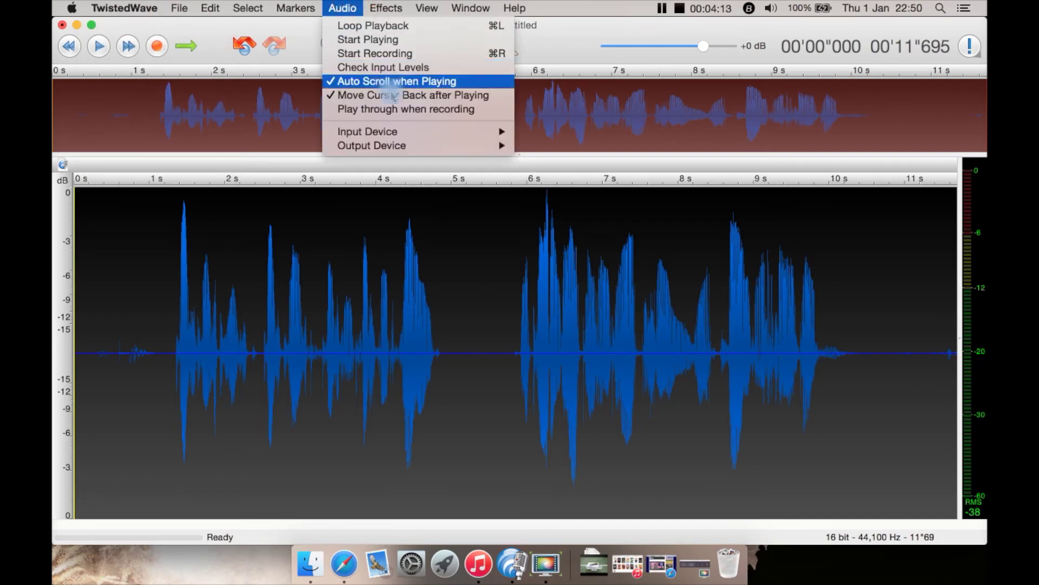
left_click(397, 69)
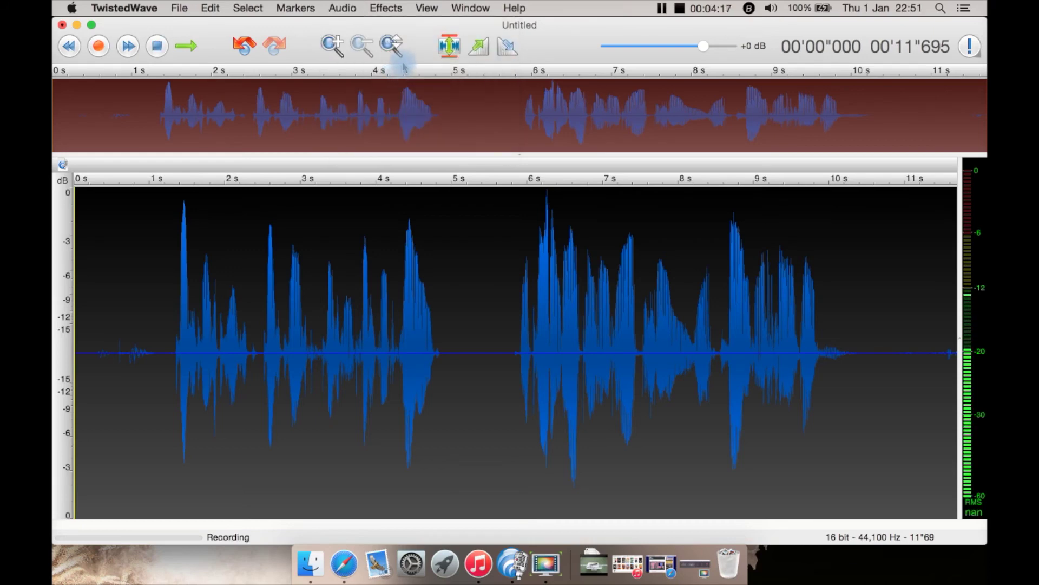
left_click(407, 10)
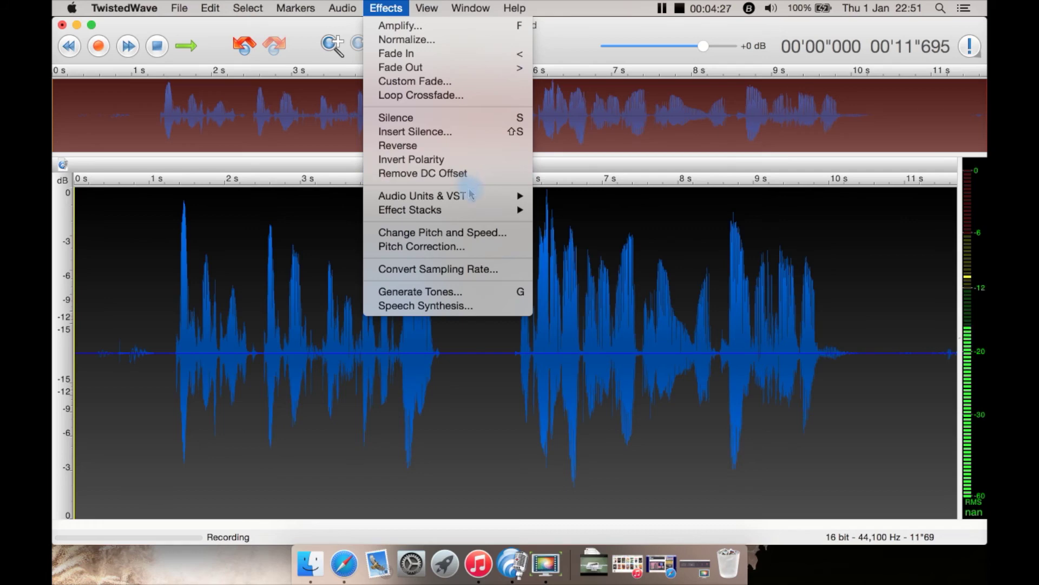
mouse_move(470, 197)
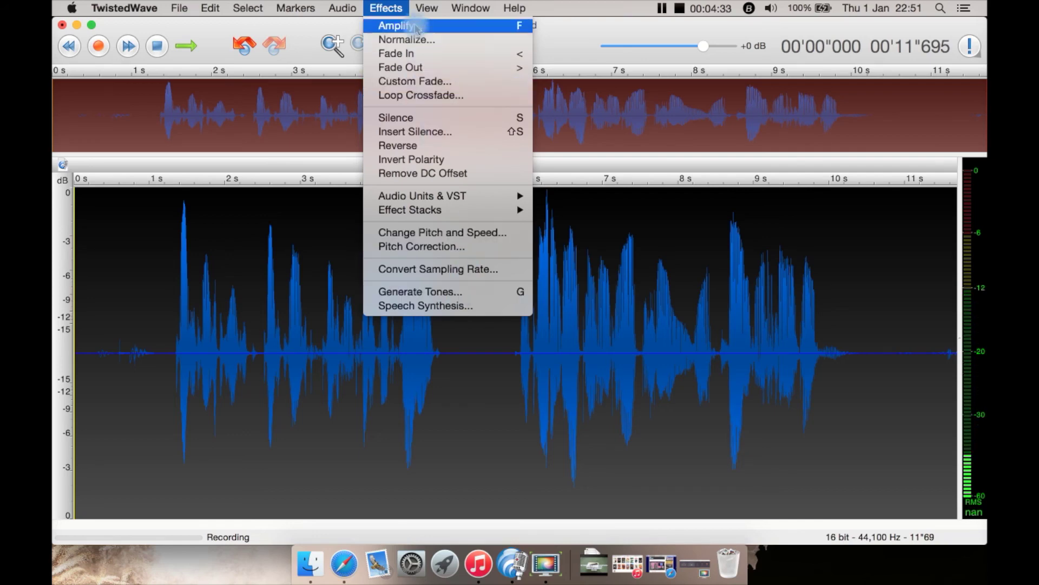
left_click(427, 7)
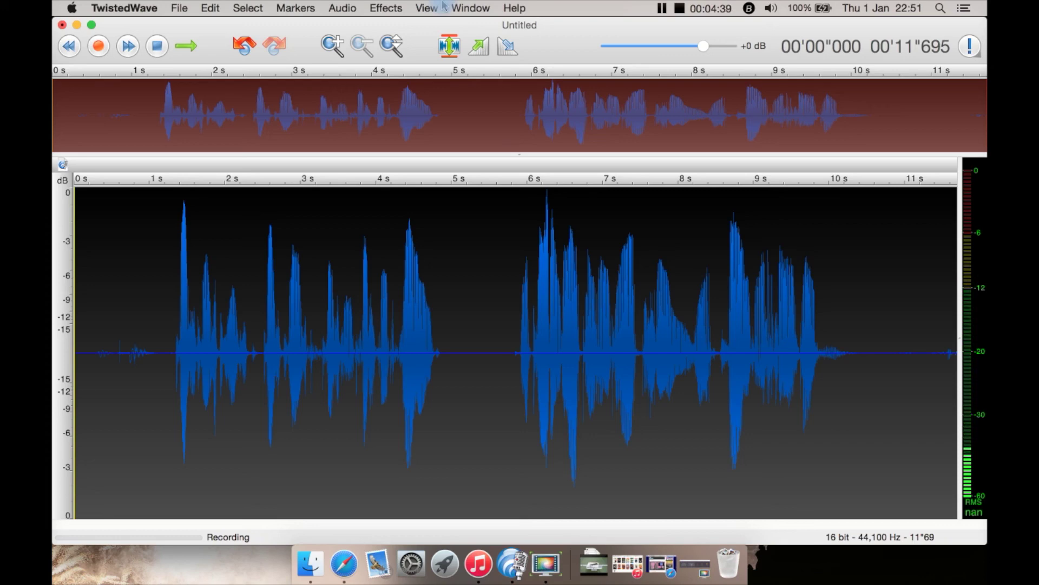
left_click(466, 7)
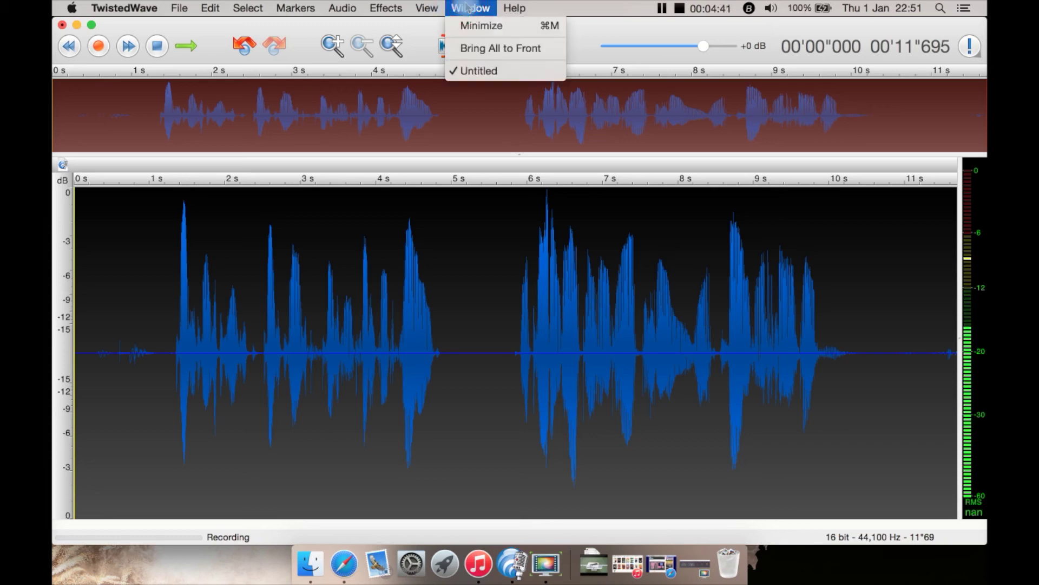
mouse_move(514, 7)
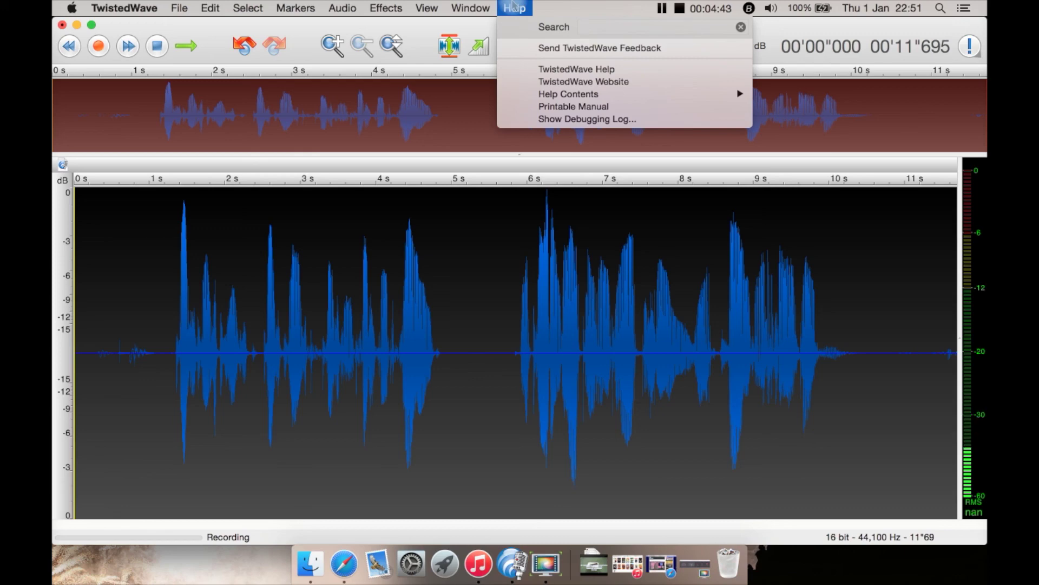
left_click(513, 6)
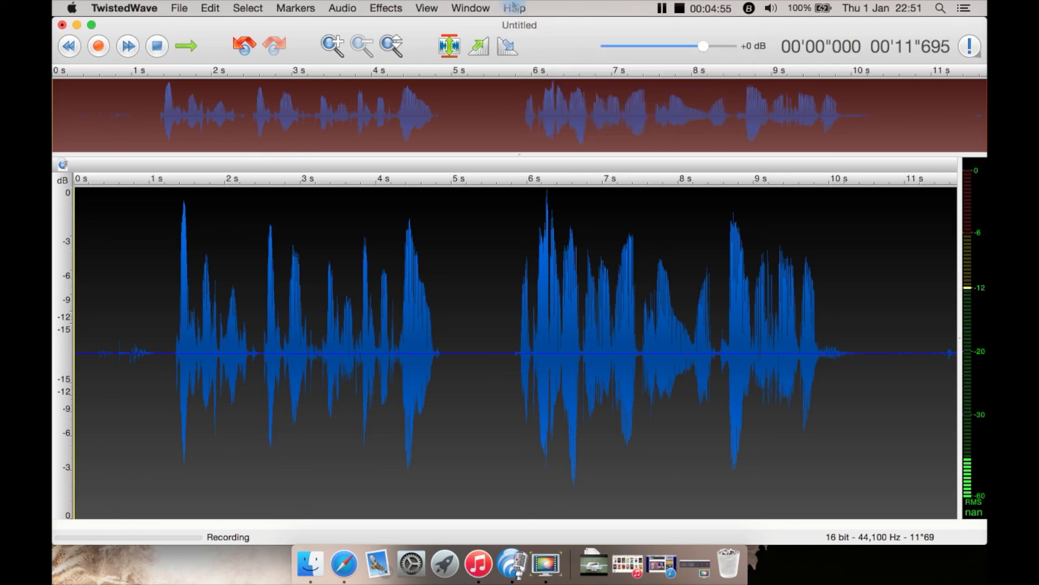